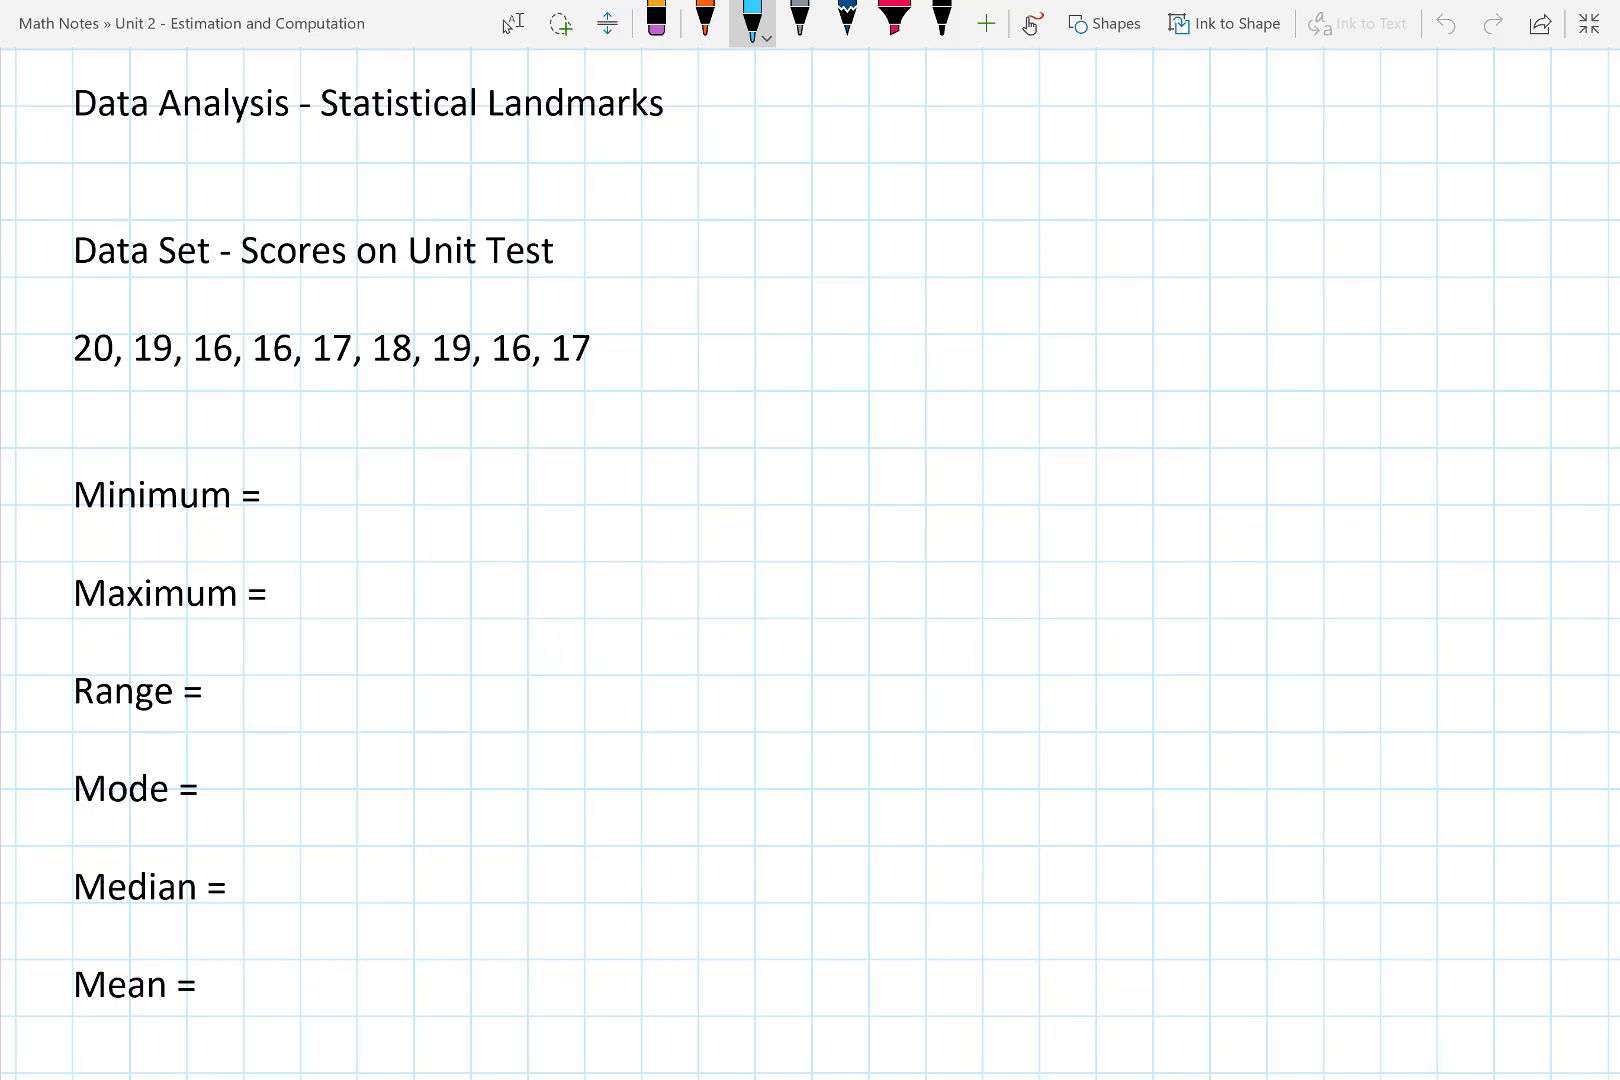
Handwrite 'the lowest value =' in light blue after Minimum
mouse_move(279, 457)
mouse_down()
mouse_move(285, 500)
mouse_move(263, 464)
mouse_move(322, 508)
mouse_up()
drag(363, 442, 366, 505)
mouse_move(377, 486)
mouse_down()
mouse_move(390, 505)
mouse_move(418, 478)
mouse_move(430, 505)
mouse_up()
drag(452, 460, 452, 508)
drag(443, 478, 511, 476)
click(497, 465)
drag(528, 480, 542, 505)
mouse_move(536, 478)
mouse_down()
mouse_move(551, 505)
mouse_move(563, 480)
mouse_move(576, 508)
mouse_up()
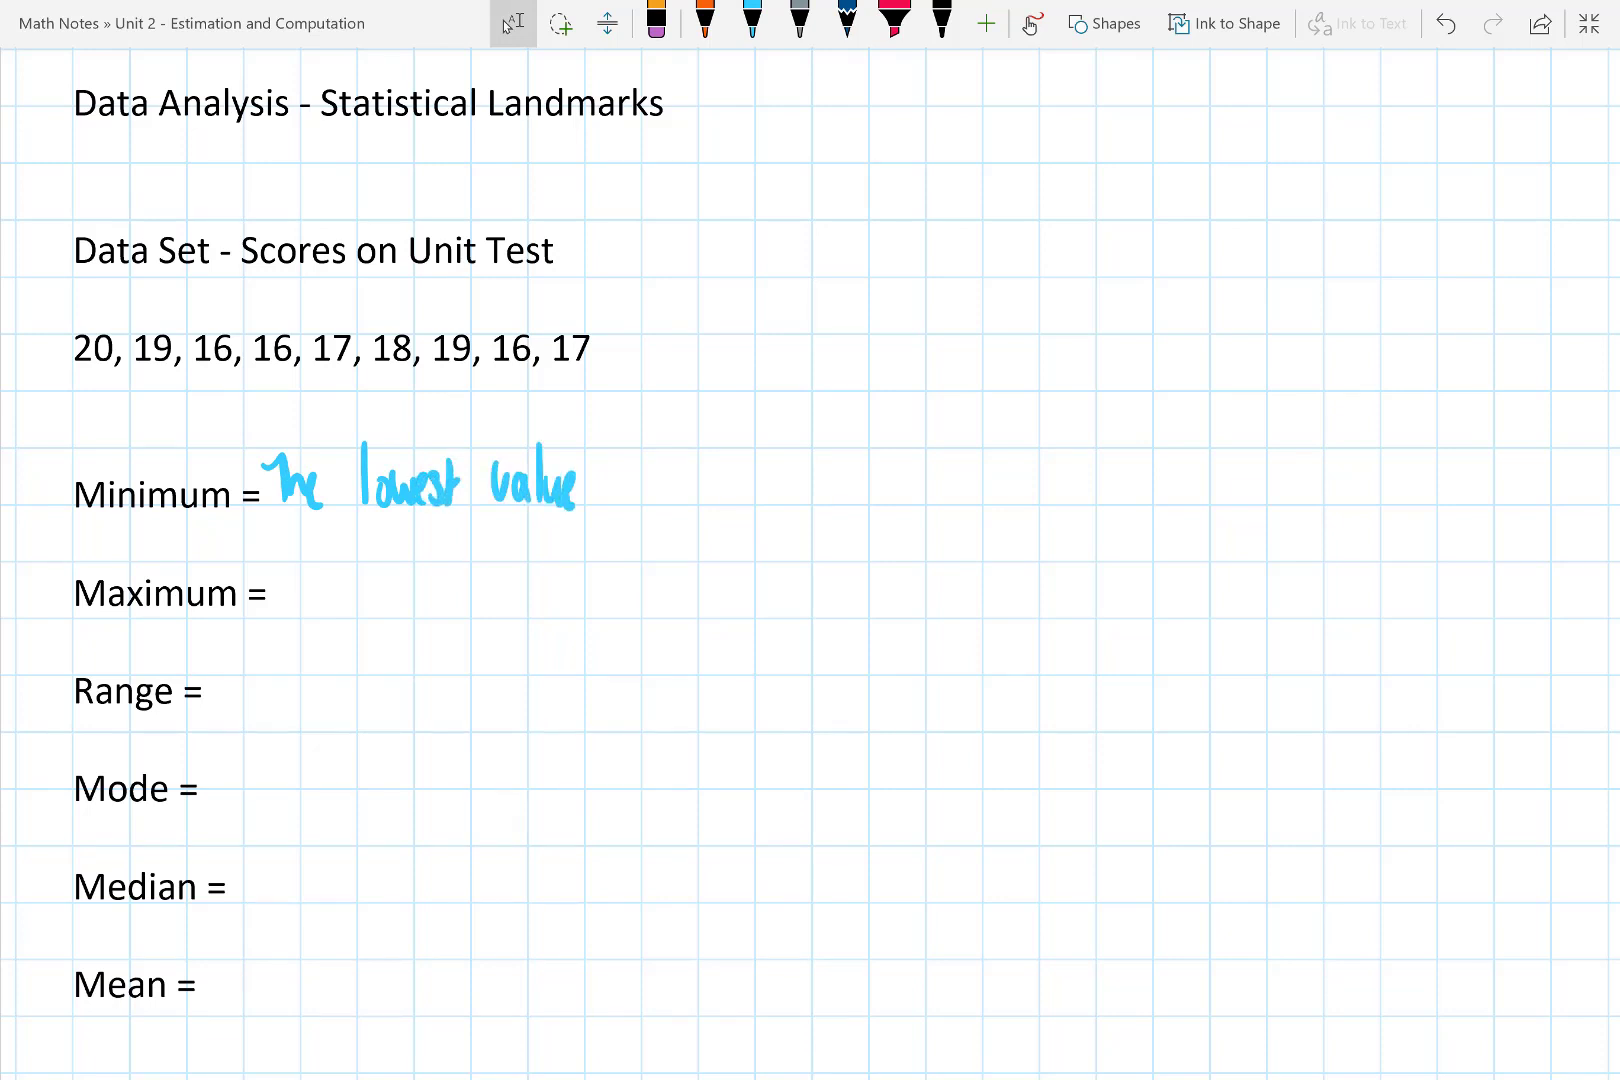
click(752, 22)
drag(604, 474, 613, 474)
drag(604, 482, 613, 482)
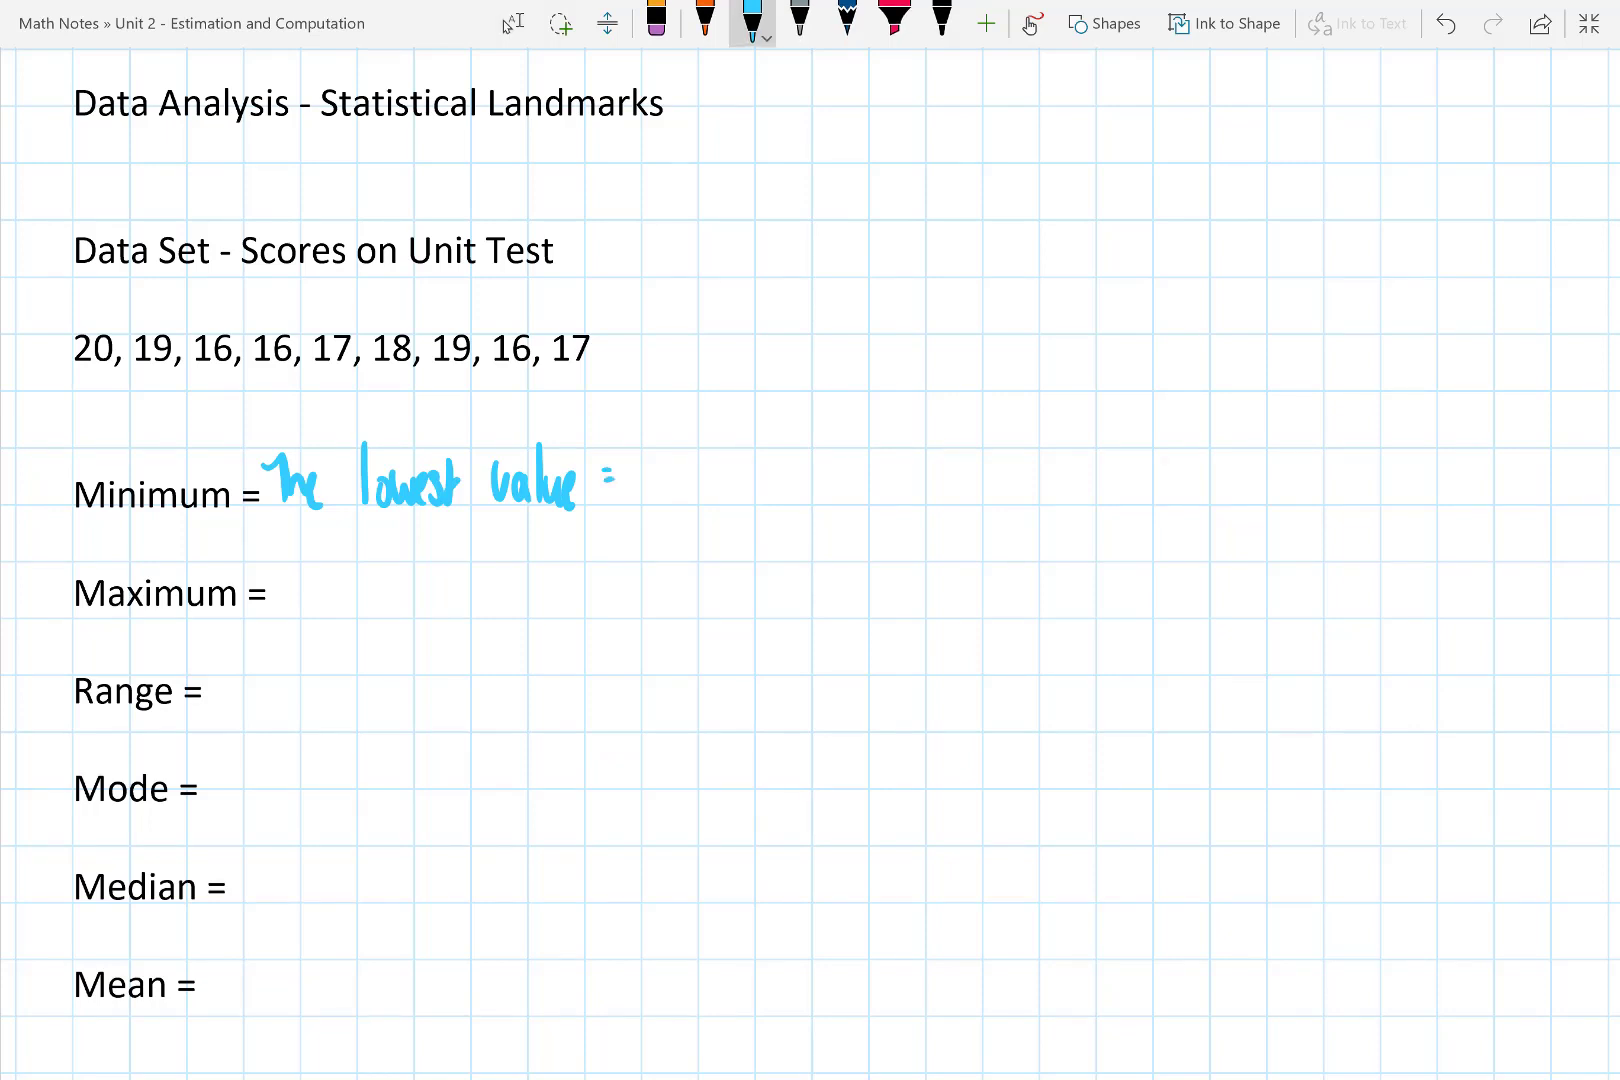
Circle a 16 in the data set and write 16 as the Minimum answer
mouse_move(488, 318)
mouse_down()
mouse_move(527, 380)
mouse_move(478, 322)
mouse_up()
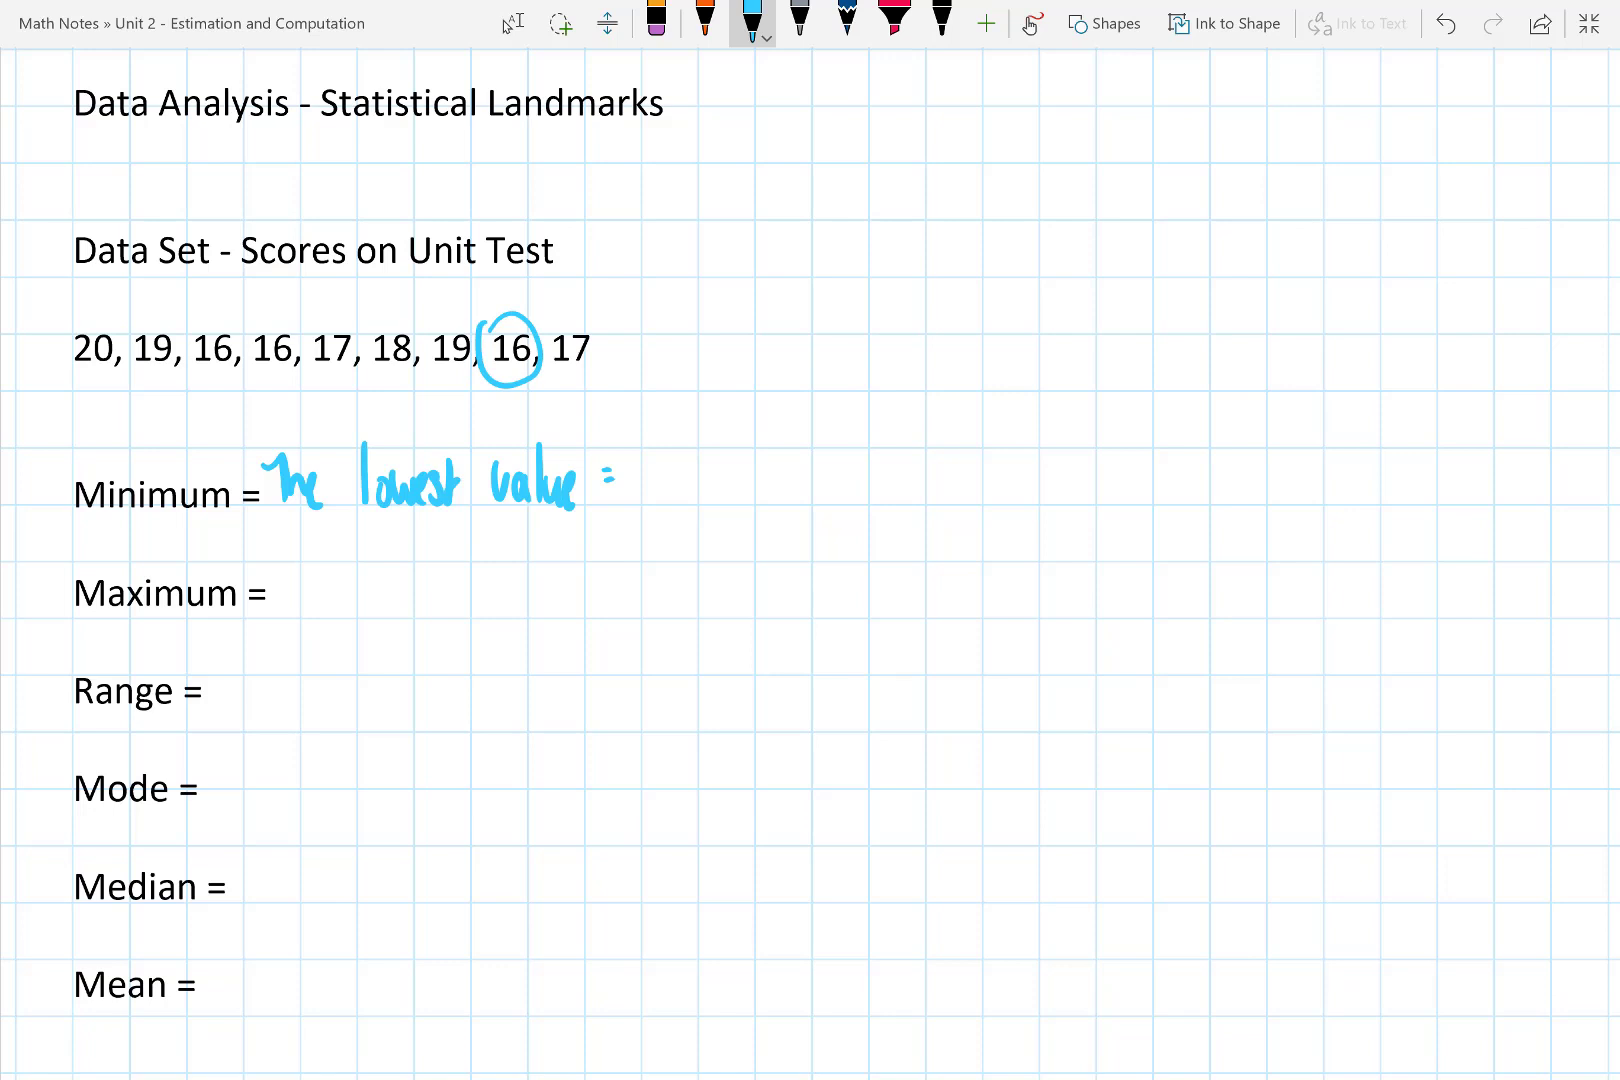
mouse_move(649, 448)
mouse_down()
mouse_move(654, 503)
mouse_move(680, 502)
mouse_move(670, 478)
mouse_up()
click(752, 22)
Switch the pen to orange and write 'The highest value :' after Maximum
click(812, 180)
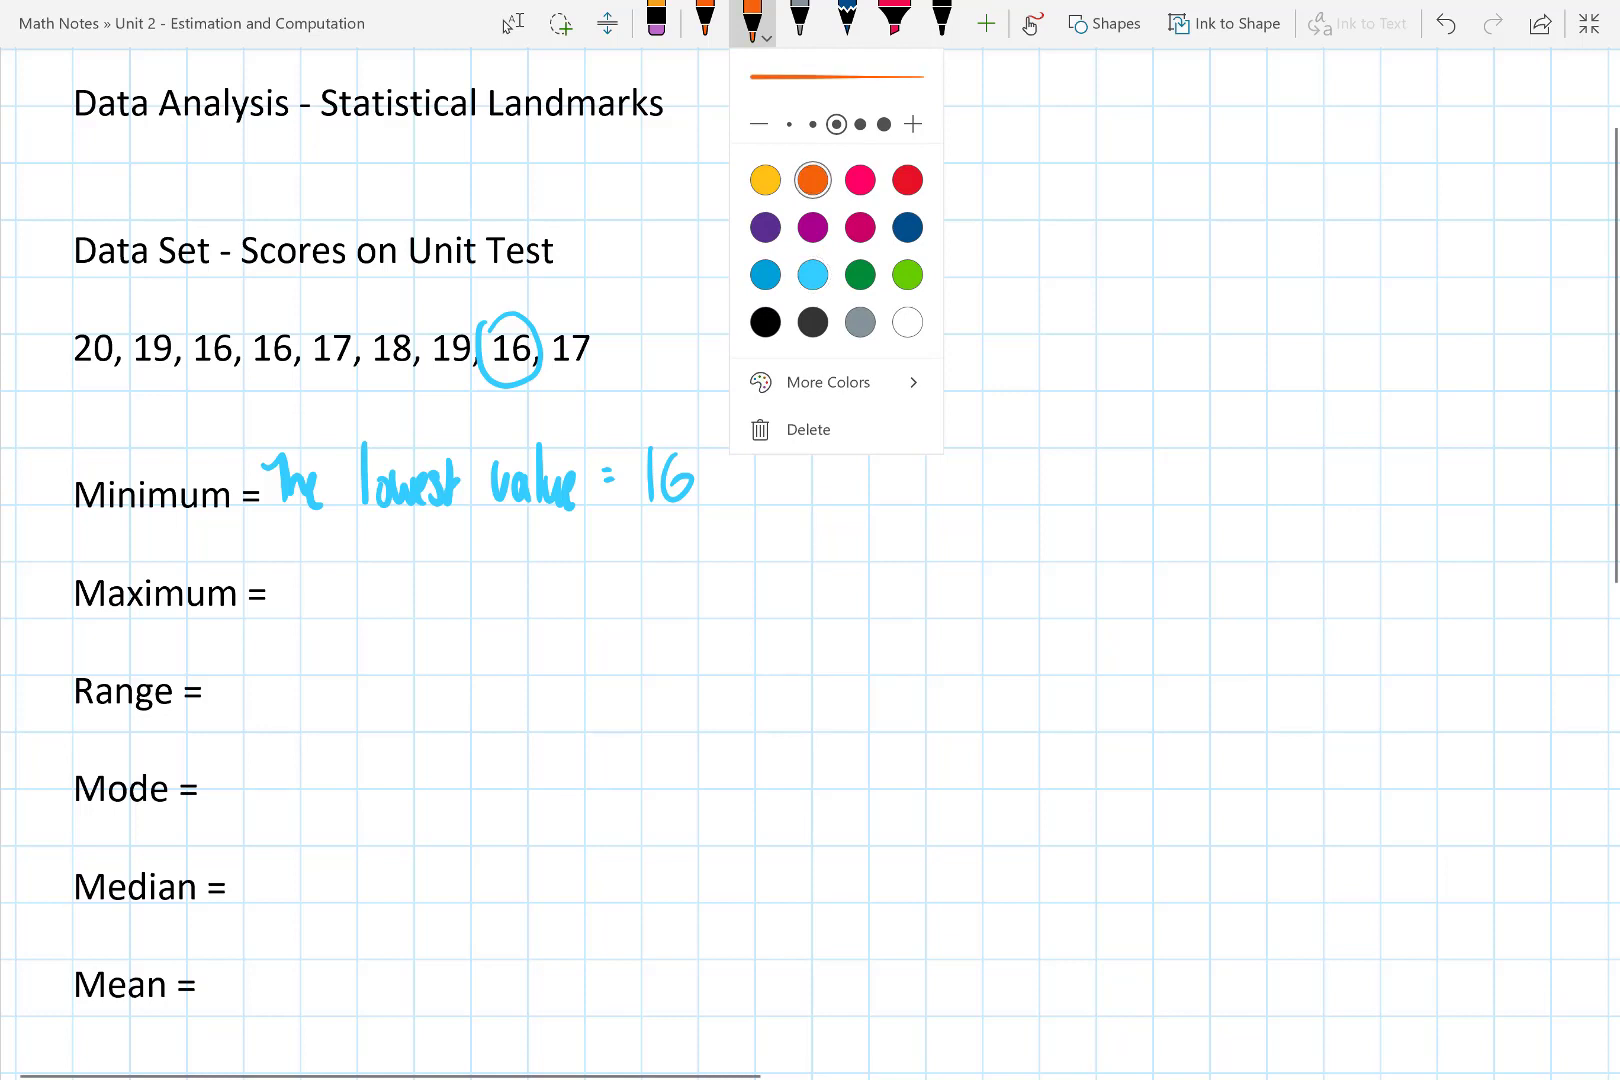
key(Escape)
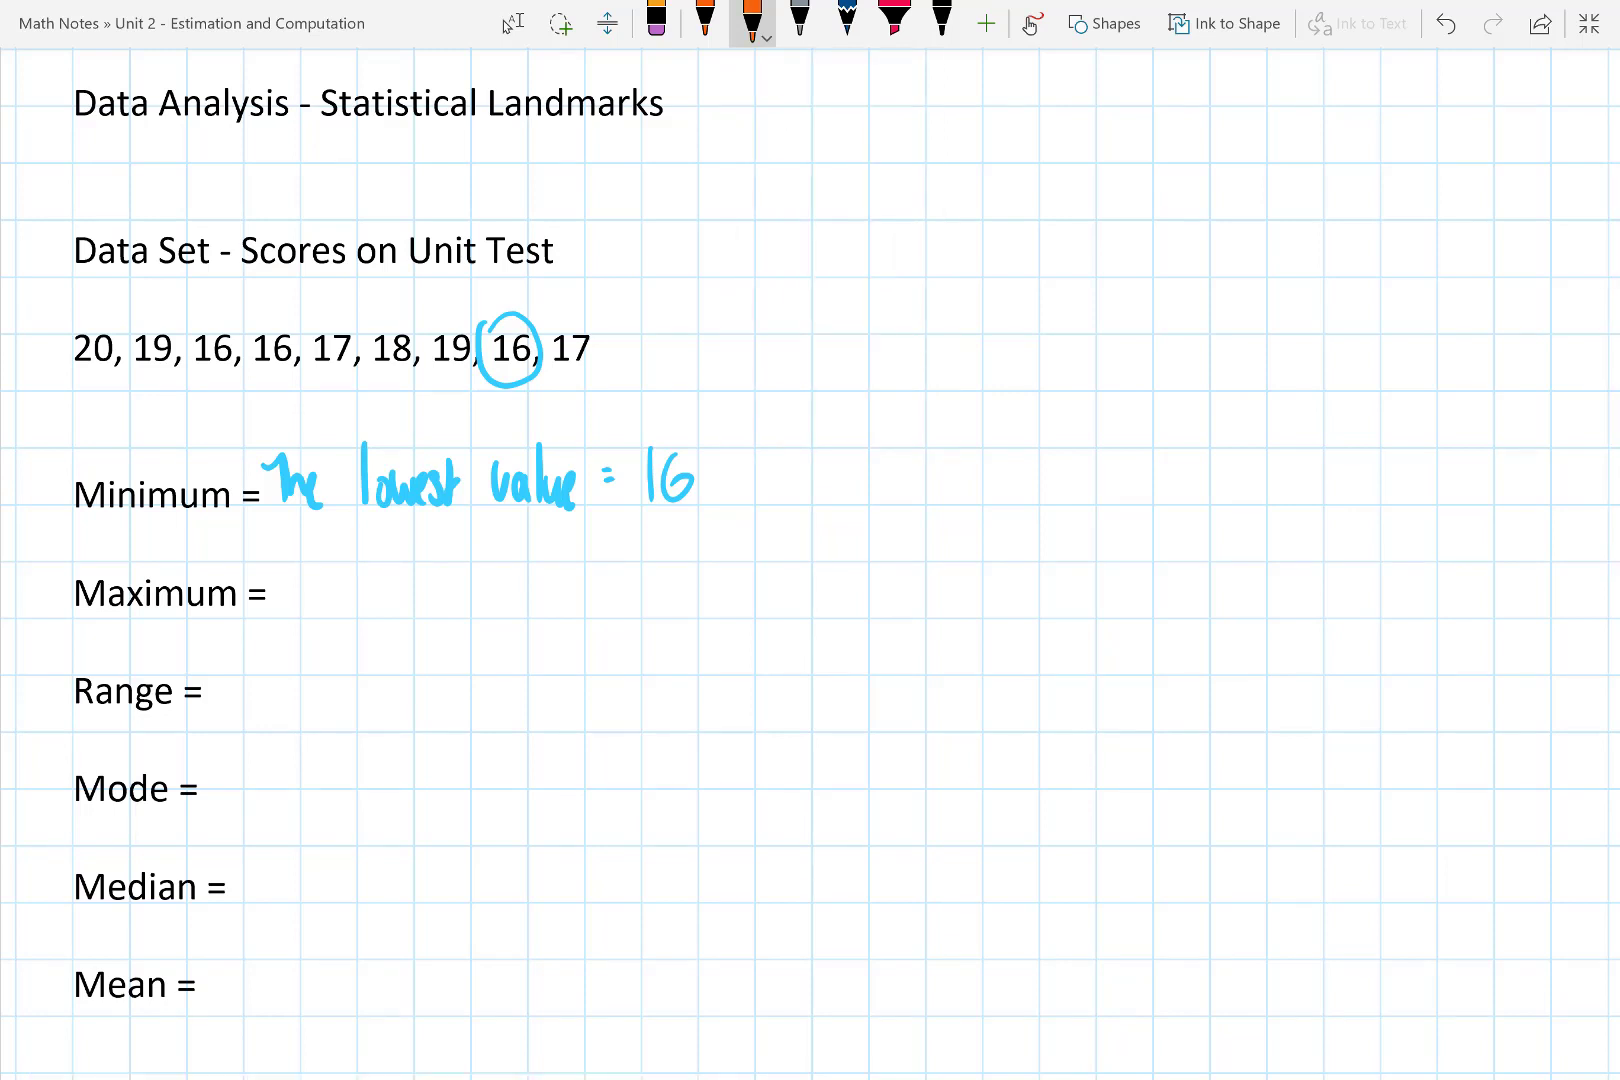
mouse_move(287, 568)
mouse_down()
mouse_move(289, 619)
mouse_move(291, 567)
mouse_up()
drag(288, 598, 322, 620)
drag(367, 562, 394, 613)
drag(393, 568, 394, 580)
drag(418, 586, 398, 662)
mouse_move(410, 560)
mouse_down()
mouse_move(428, 612)
mouse_move(522, 615)
mouse_move(534, 578)
mouse_up()
drag(546, 582, 549, 612)
mouse_move(552, 566)
mouse_down()
mouse_move(558, 620)
mouse_move(580, 614)
mouse_up()
drag(584, 598, 598, 610)
click(625, 583)
click(624, 597)
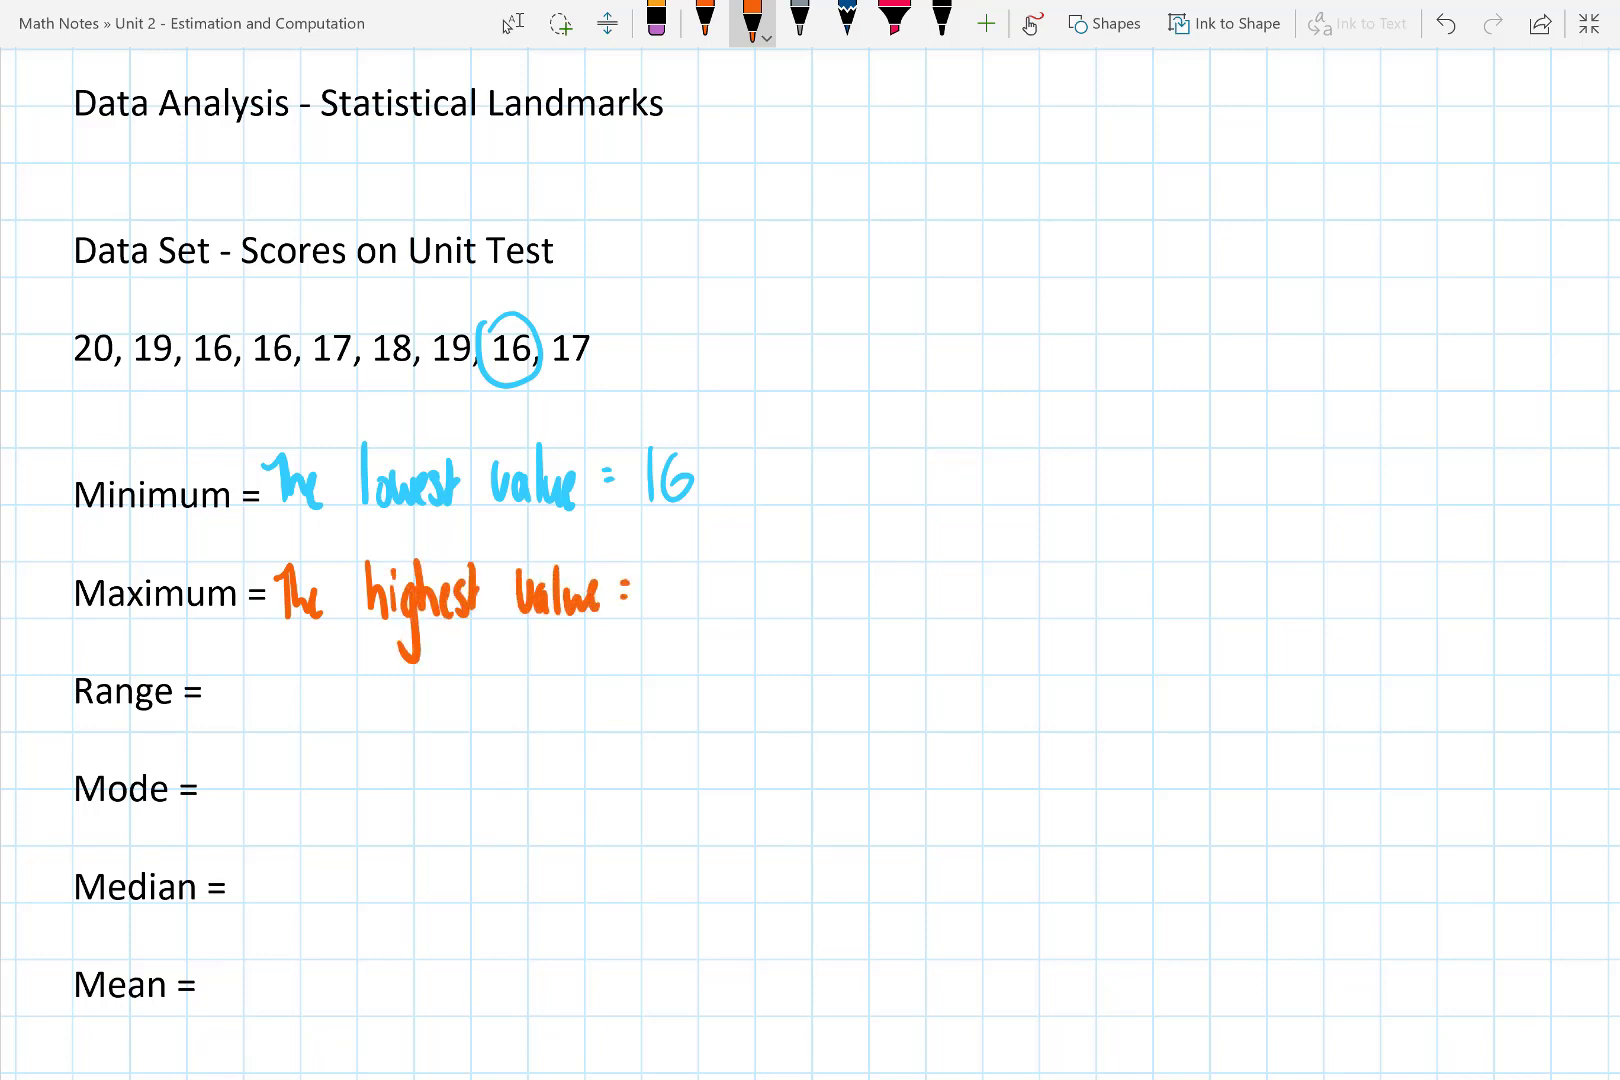
Circle the 20 in the data set and write 20 as the Maximum answer
drag(108, 324, 112, 350)
drag(650, 584, 674, 617)
mouse_move(692, 578)
mouse_down()
mouse_move(683, 588)
mouse_move(693, 579)
mouse_up()
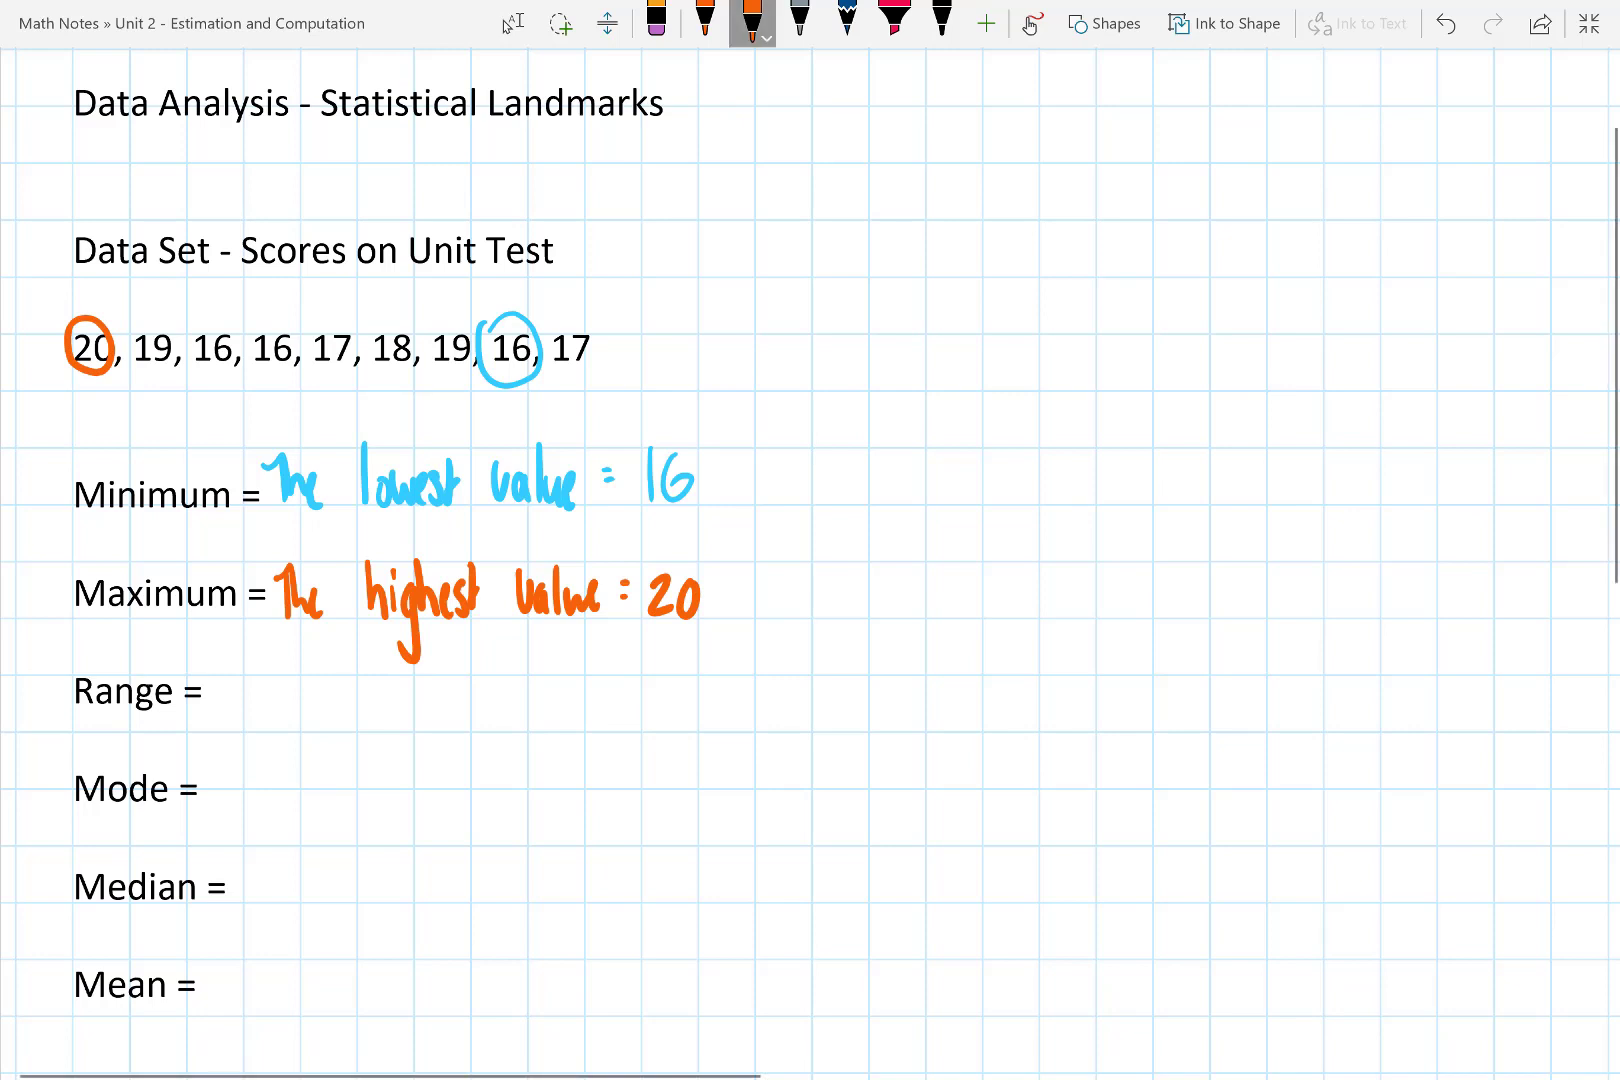
click(752, 22)
Switch the pen to yellow and write 'Maximum - Minimum' after Range
click(765, 180)
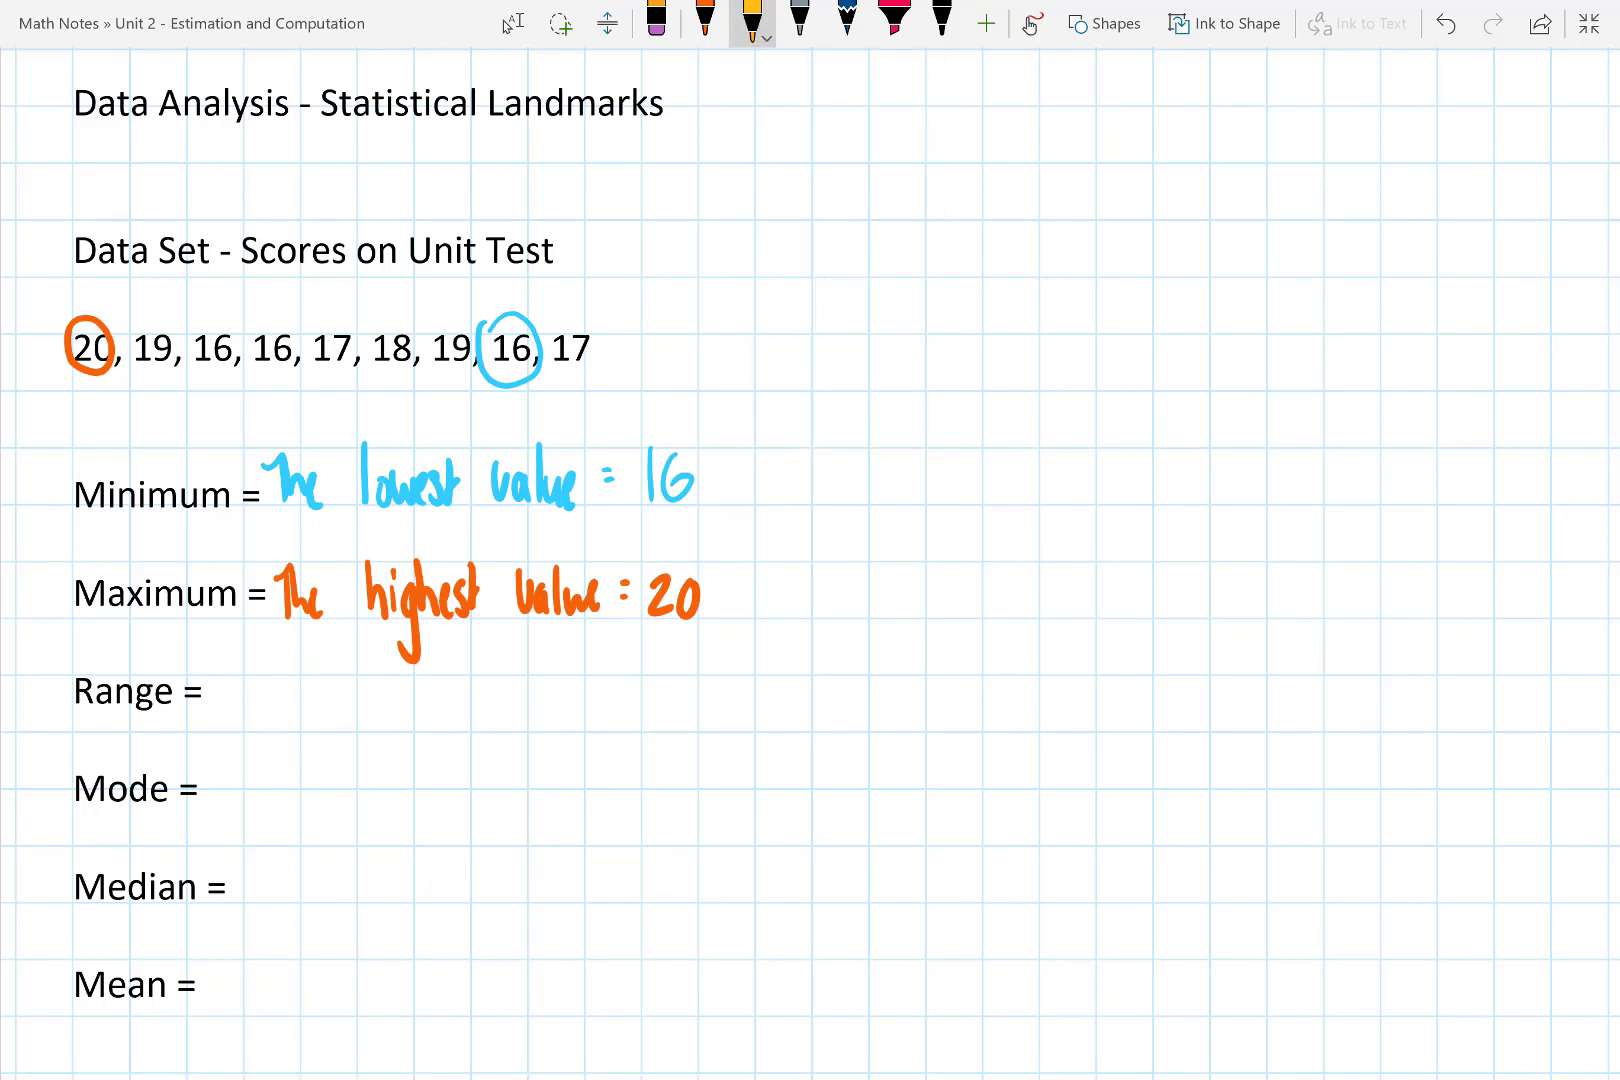
mouse_move(222, 683)
mouse_down()
mouse_move(225, 728)
mouse_move(241, 708)
mouse_move(246, 728)
mouse_move(349, 732)
mouse_up()
drag(352, 708, 372, 736)
mouse_move(372, 708)
mouse_down()
mouse_move(387, 740)
mouse_move(428, 710)
mouse_move(450, 724)
mouse_up()
mouse_move(450, 684)
mouse_down()
mouse_move(464, 716)
mouse_move(505, 728)
mouse_up()
mouse_move(512, 698)
mouse_down()
mouse_move(513, 725)
mouse_move(513, 688)
mouse_up()
drag(516, 703, 552, 736)
mouse_move(549, 708)
mouse_down()
mouse_move(568, 736)
mouse_move(597, 708)
mouse_move(603, 740)
mouse_move(634, 703)
mouse_move(694, 730)
mouse_move(708, 703)
mouse_move(776, 724)
mouse_up()
Complete the Range line with '20 - 16 = 4'
drag(806, 675, 800, 712)
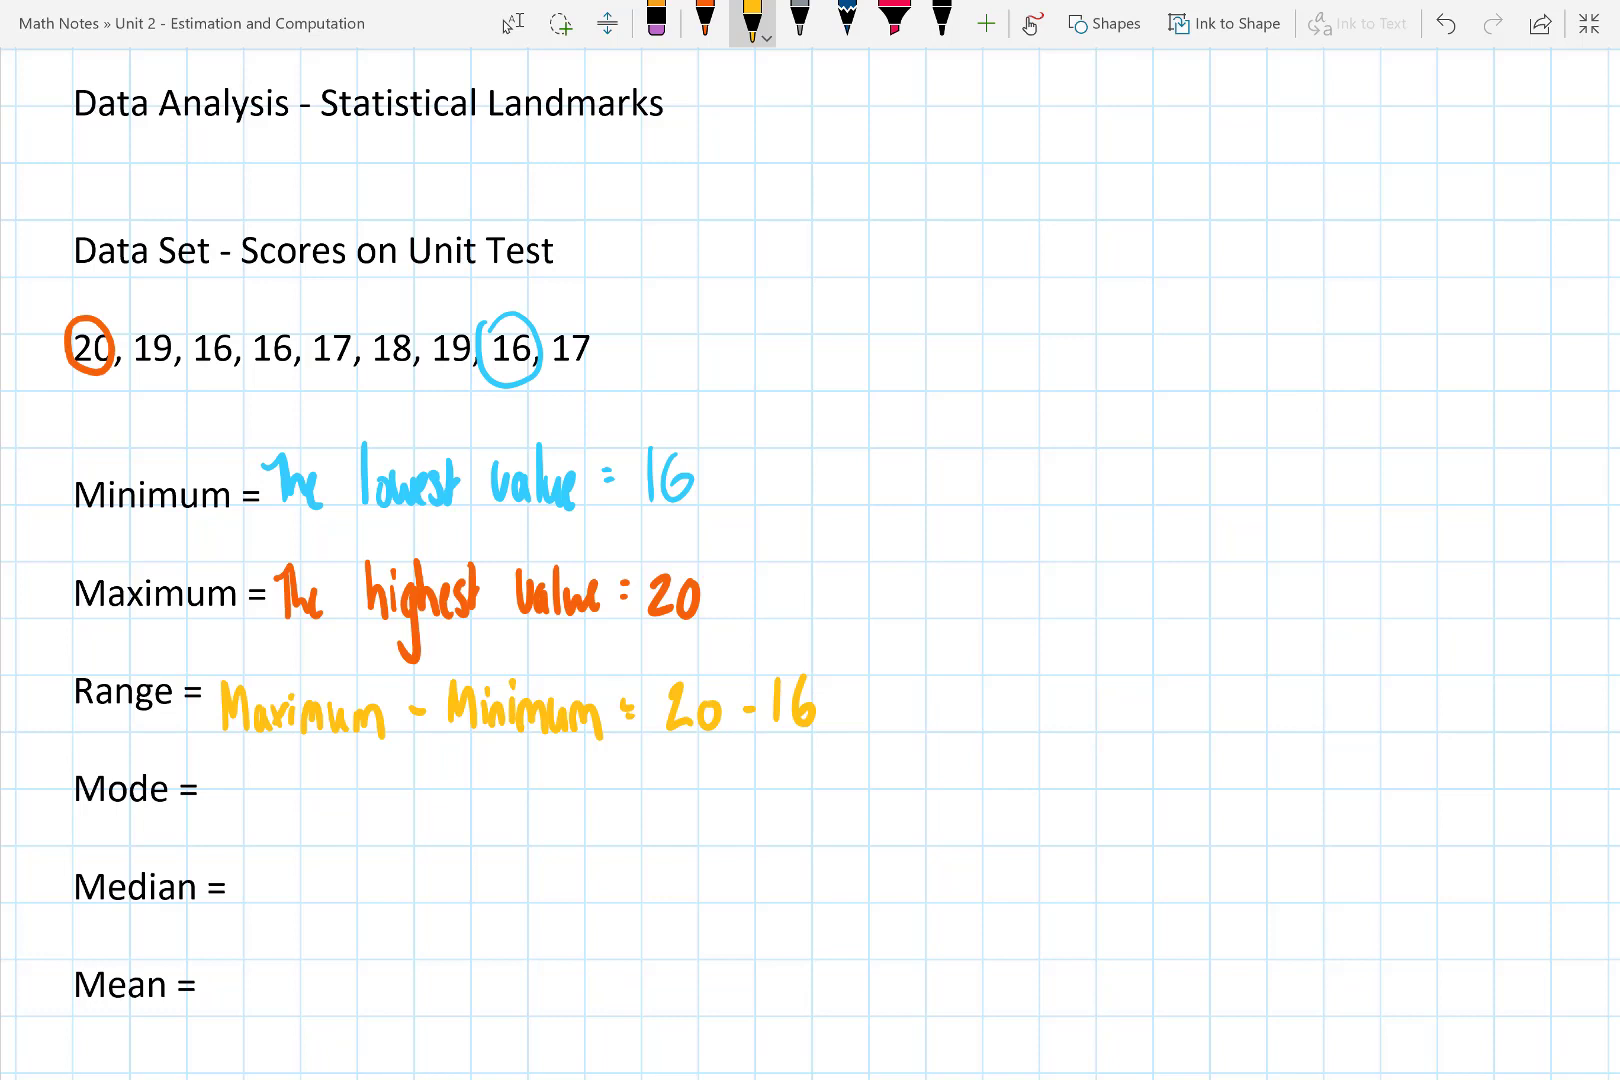
drag(828, 697, 839, 696)
drag(828, 708, 871, 704)
drag(876, 682, 876, 730)
Switch the pen to grey and begin 'The value which' after Mode
click(752, 22)
click(765, 274)
click(860, 322)
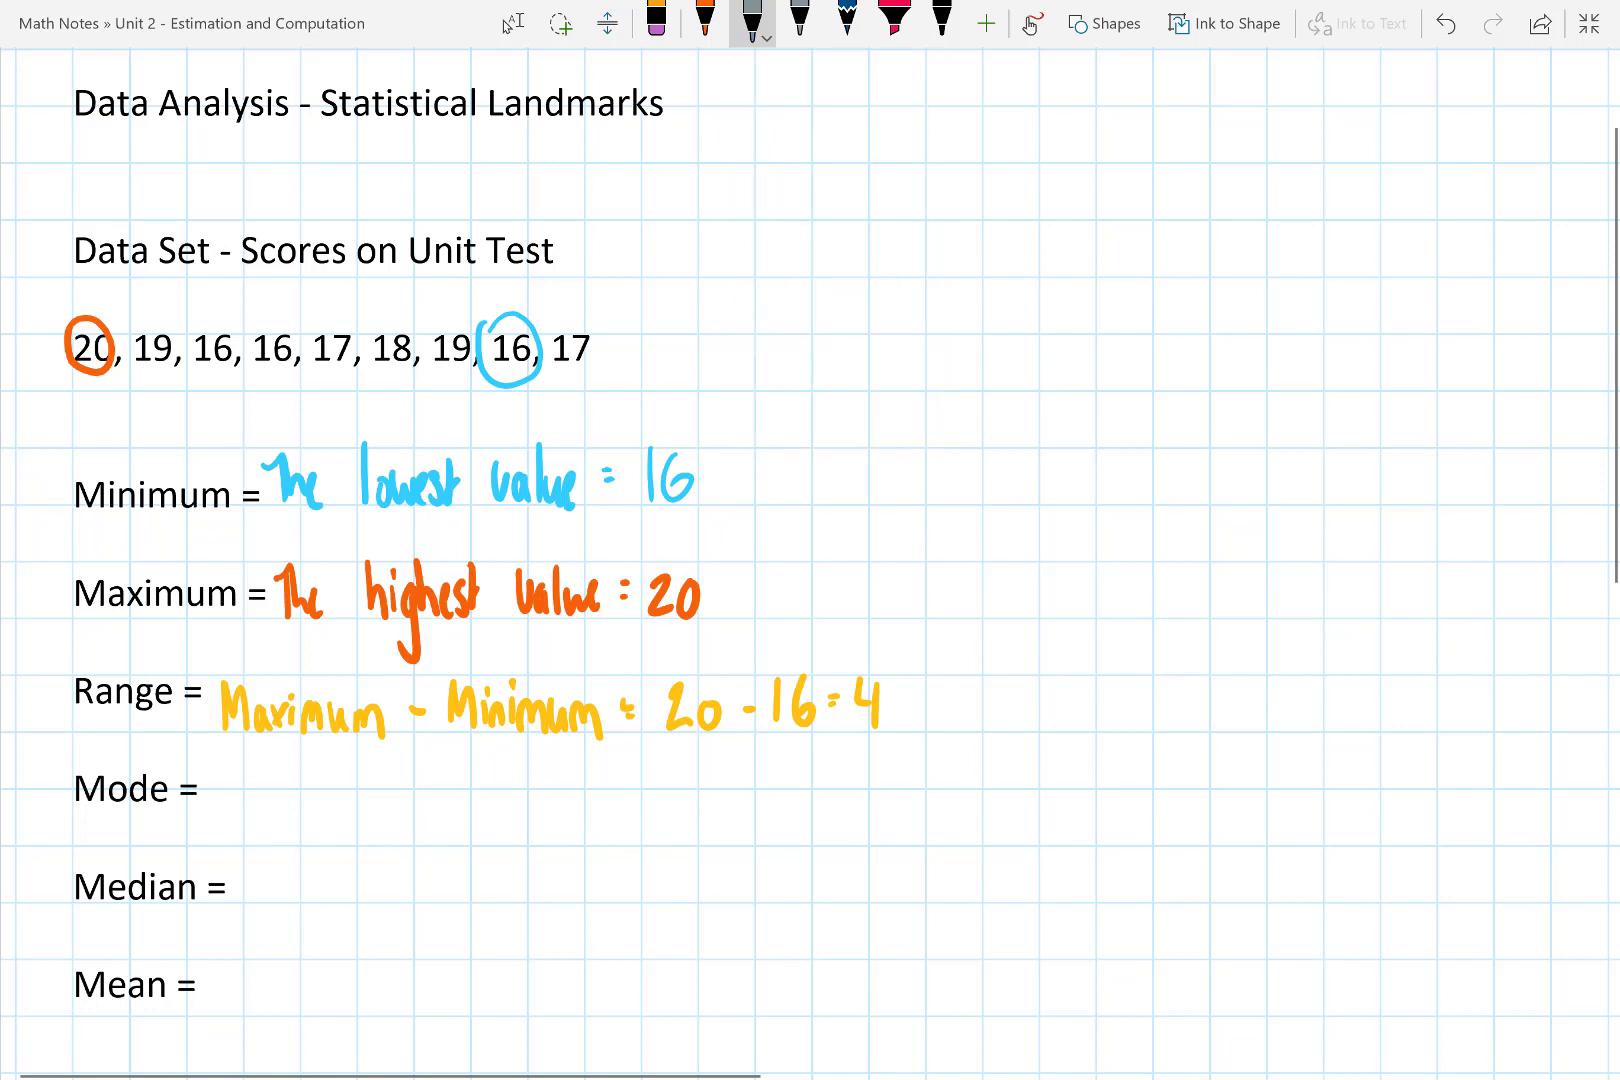
mouse_move(206, 778)
mouse_down()
mouse_move(217, 818)
mouse_move(222, 778)
mouse_up()
mouse_move(220, 772)
mouse_down()
mouse_move(251, 818)
mouse_move(303, 792)
mouse_move(319, 822)
mouse_move(346, 823)
mouse_move(414, 800)
mouse_move(476, 812)
mouse_move(518, 790)
mouse_up()
Continue the Mode definition with 'occurs most often ='
mouse_move(540, 790)
mouse_down()
mouse_move(538, 816)
mouse_move(580, 812)
mouse_move(608, 783)
mouse_move(598, 815)
mouse_move(662, 785)
mouse_move(678, 812)
mouse_up()
drag(692, 790, 698, 818)
mouse_move(712, 770)
mouse_down()
mouse_move(712, 815)
mouse_move(770, 787)
mouse_up()
drag(797, 756, 778, 812)
mouse_move(803, 758)
mouse_down()
mouse_move(800, 805)
mouse_move(818, 784)
mouse_up()
drag(826, 780, 834, 812)
mouse_move(838, 790)
mouse_down()
mouse_move(850, 812)
mouse_move(868, 784)
mouse_up()
drag(860, 794, 870, 794)
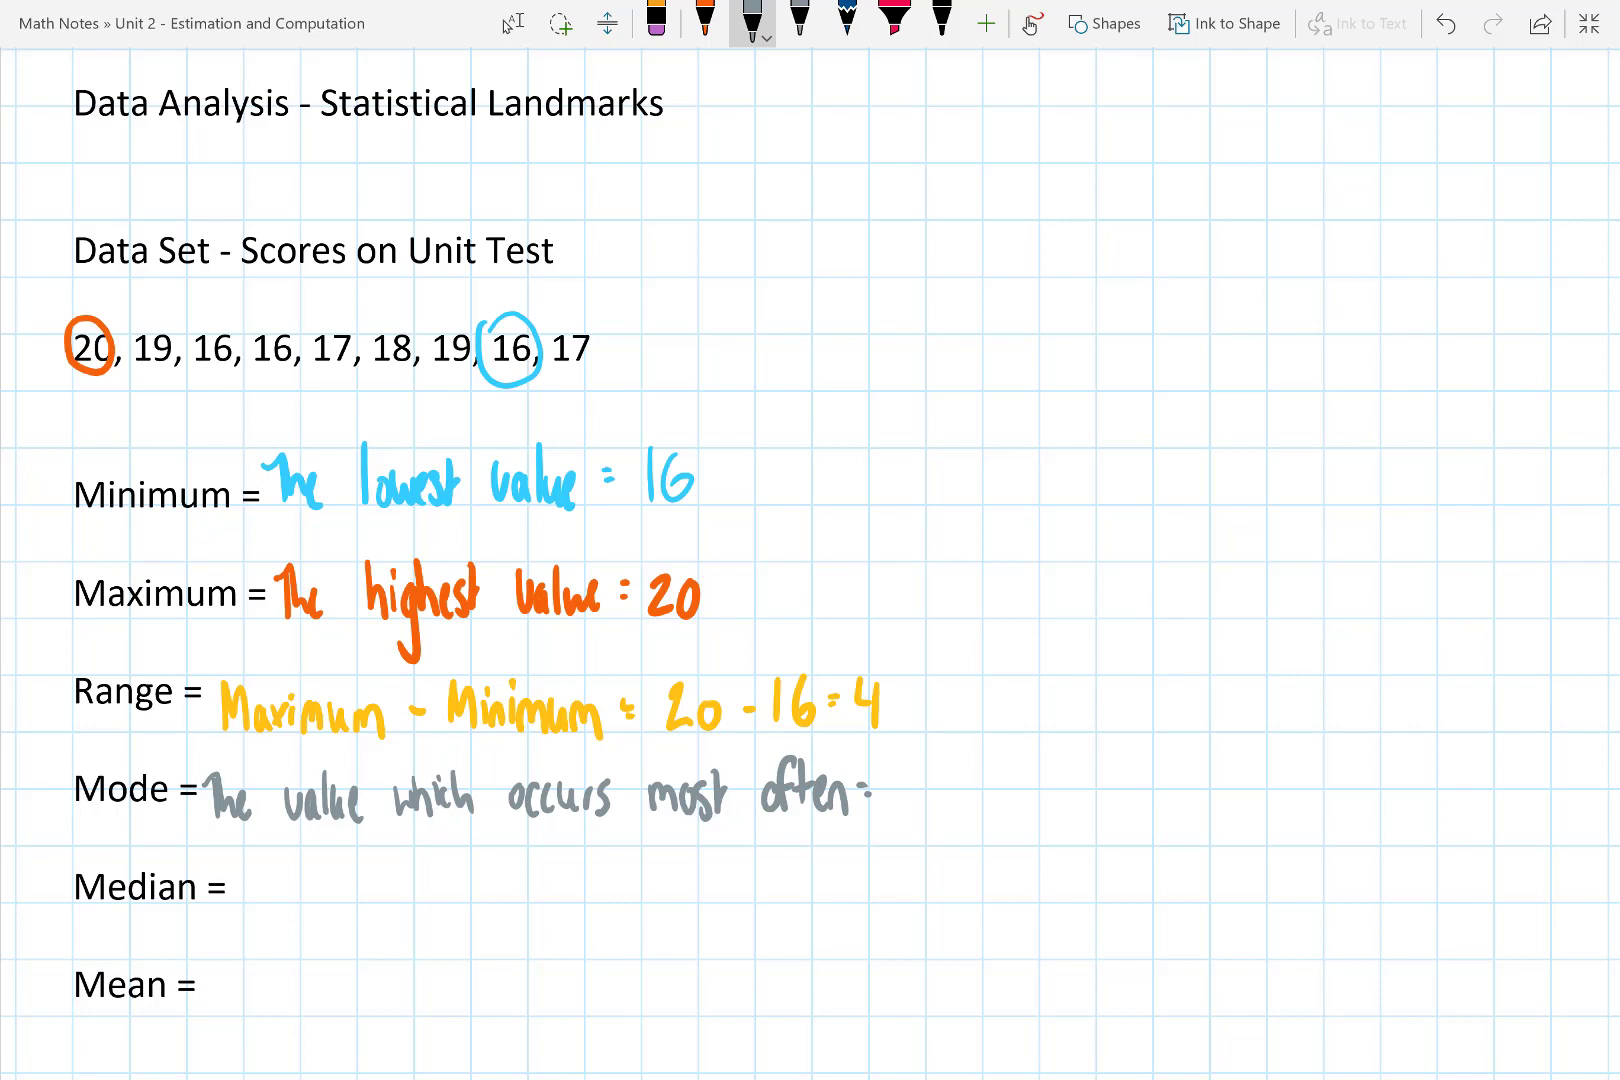
Circle all three 16s in the data set and write 16 as the Mode answer
mouse_move(234, 330)
mouse_down()
mouse_move(187, 333)
mouse_move(249, 345)
mouse_move(296, 330)
mouse_up()
drag(516, 318, 486, 340)
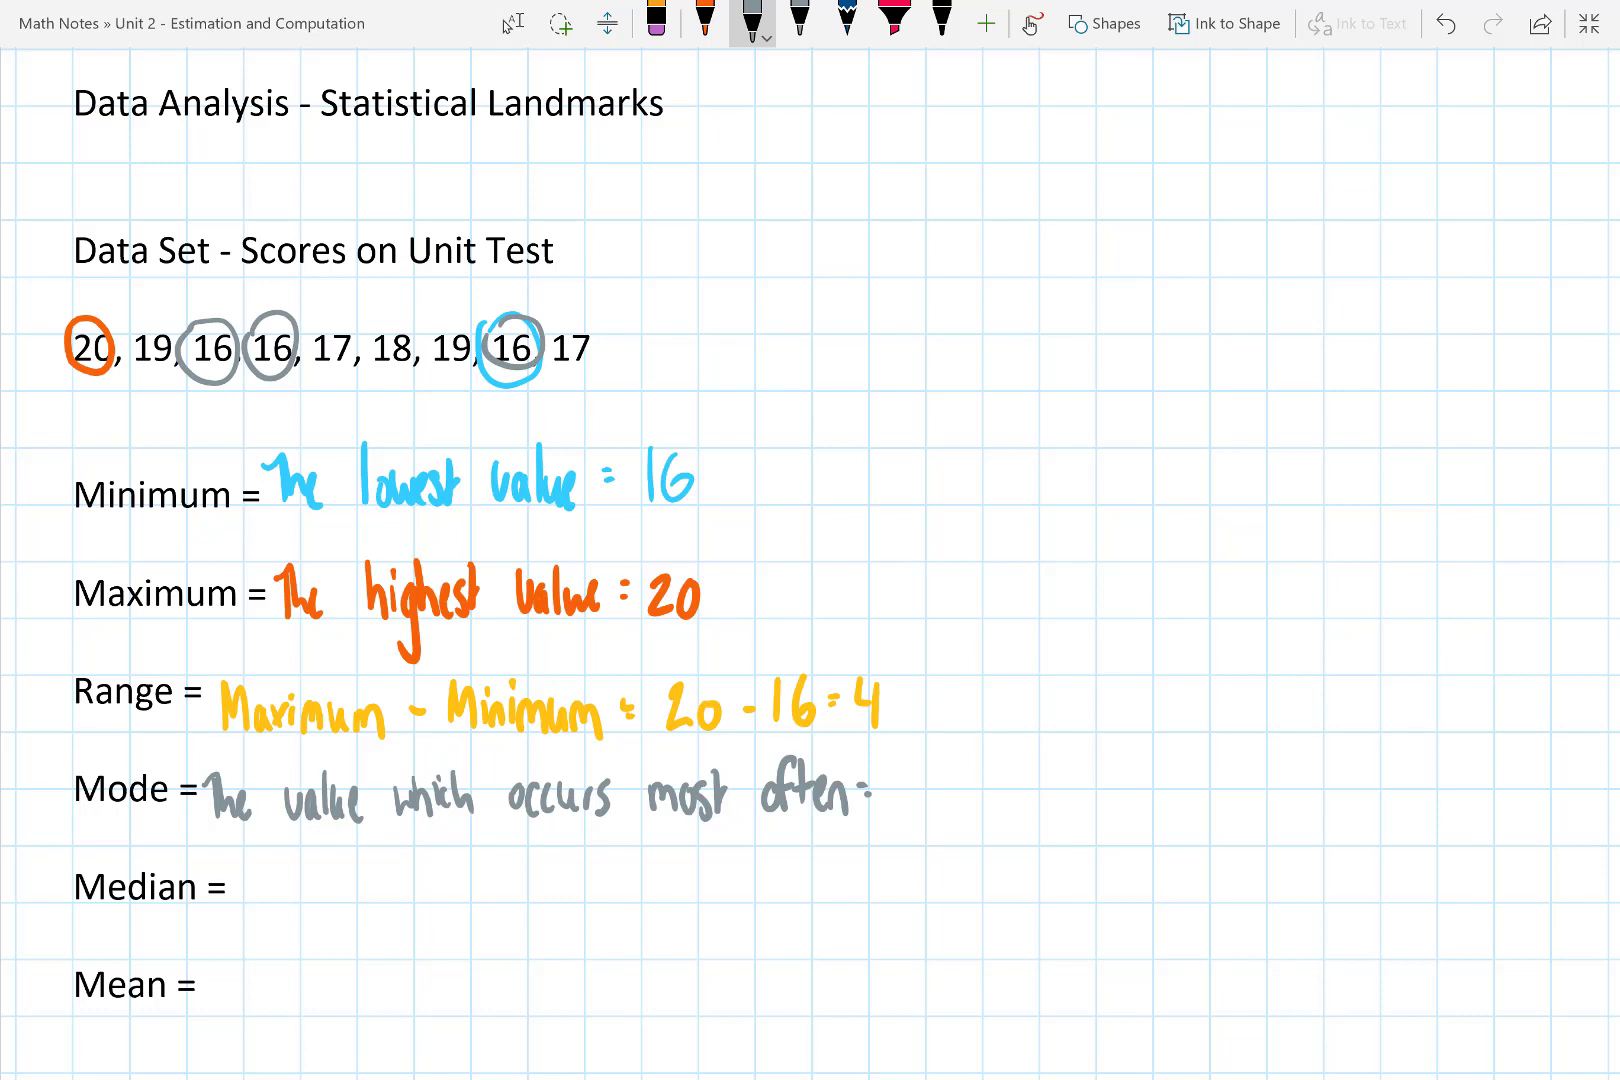
drag(896, 772, 895, 813)
mouse_move(922, 773)
mouse_down()
mouse_move(914, 813)
mouse_move(909, 800)
mouse_up()
Switch the pen to green and write 'The value in the' after Median
click(752, 22)
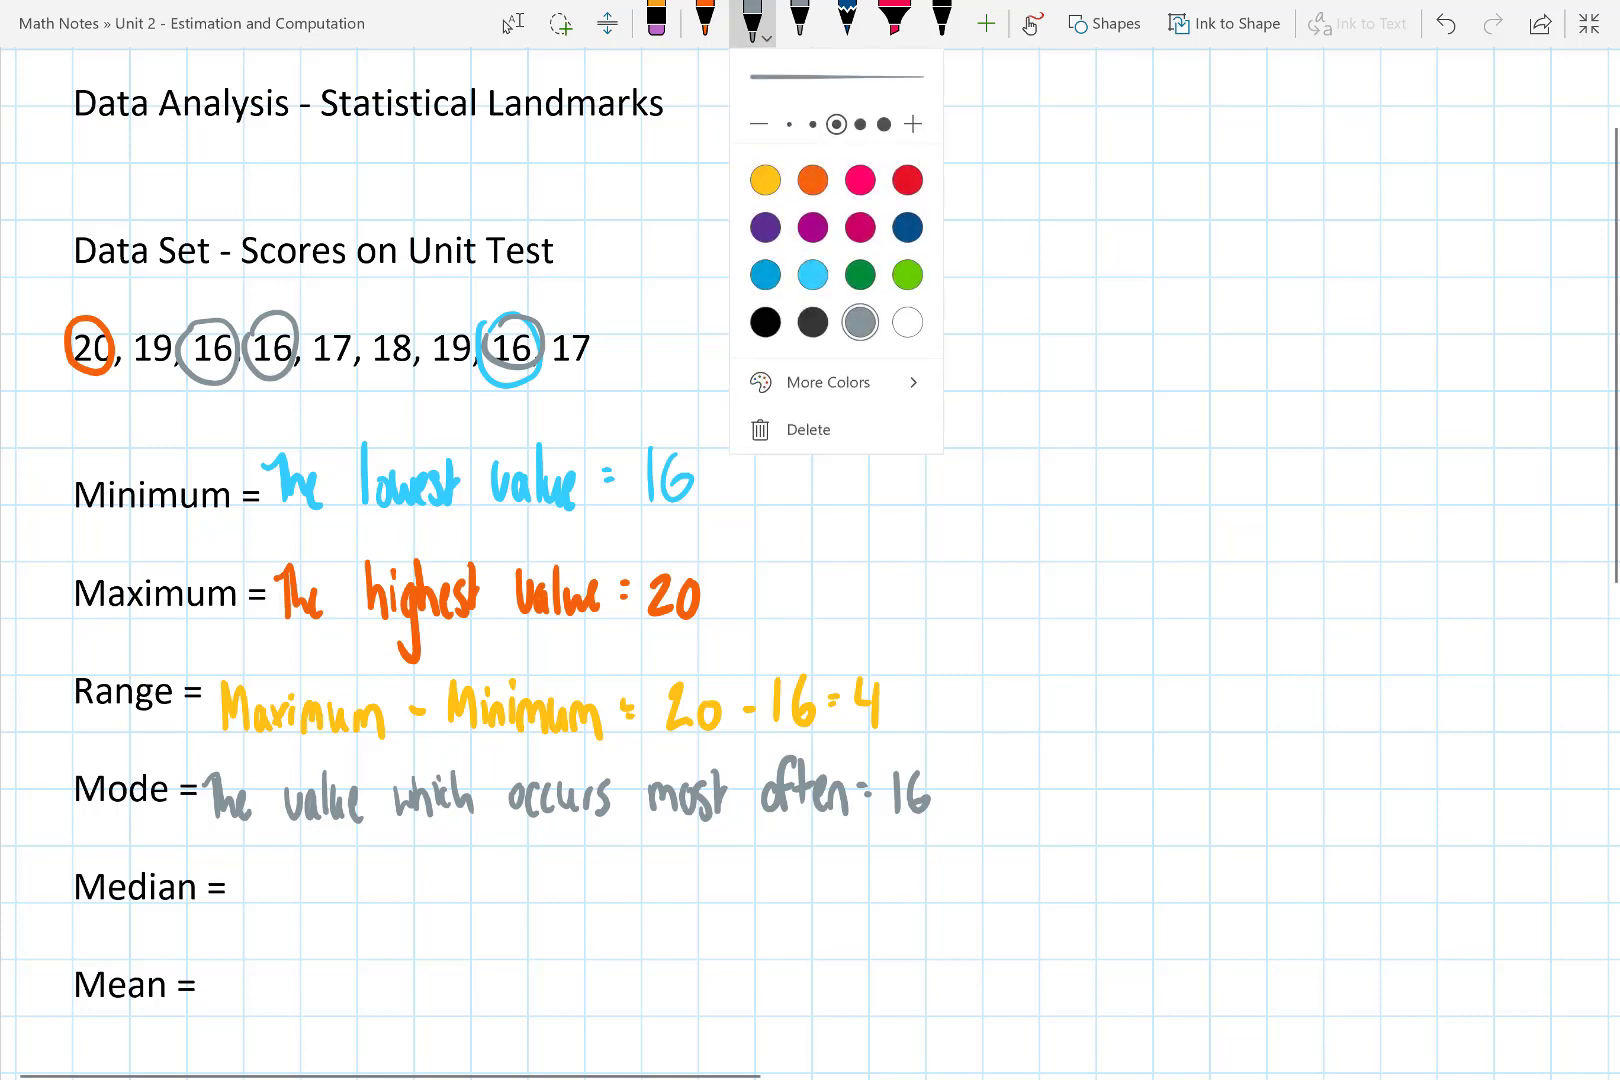
click(907, 275)
key(Escape)
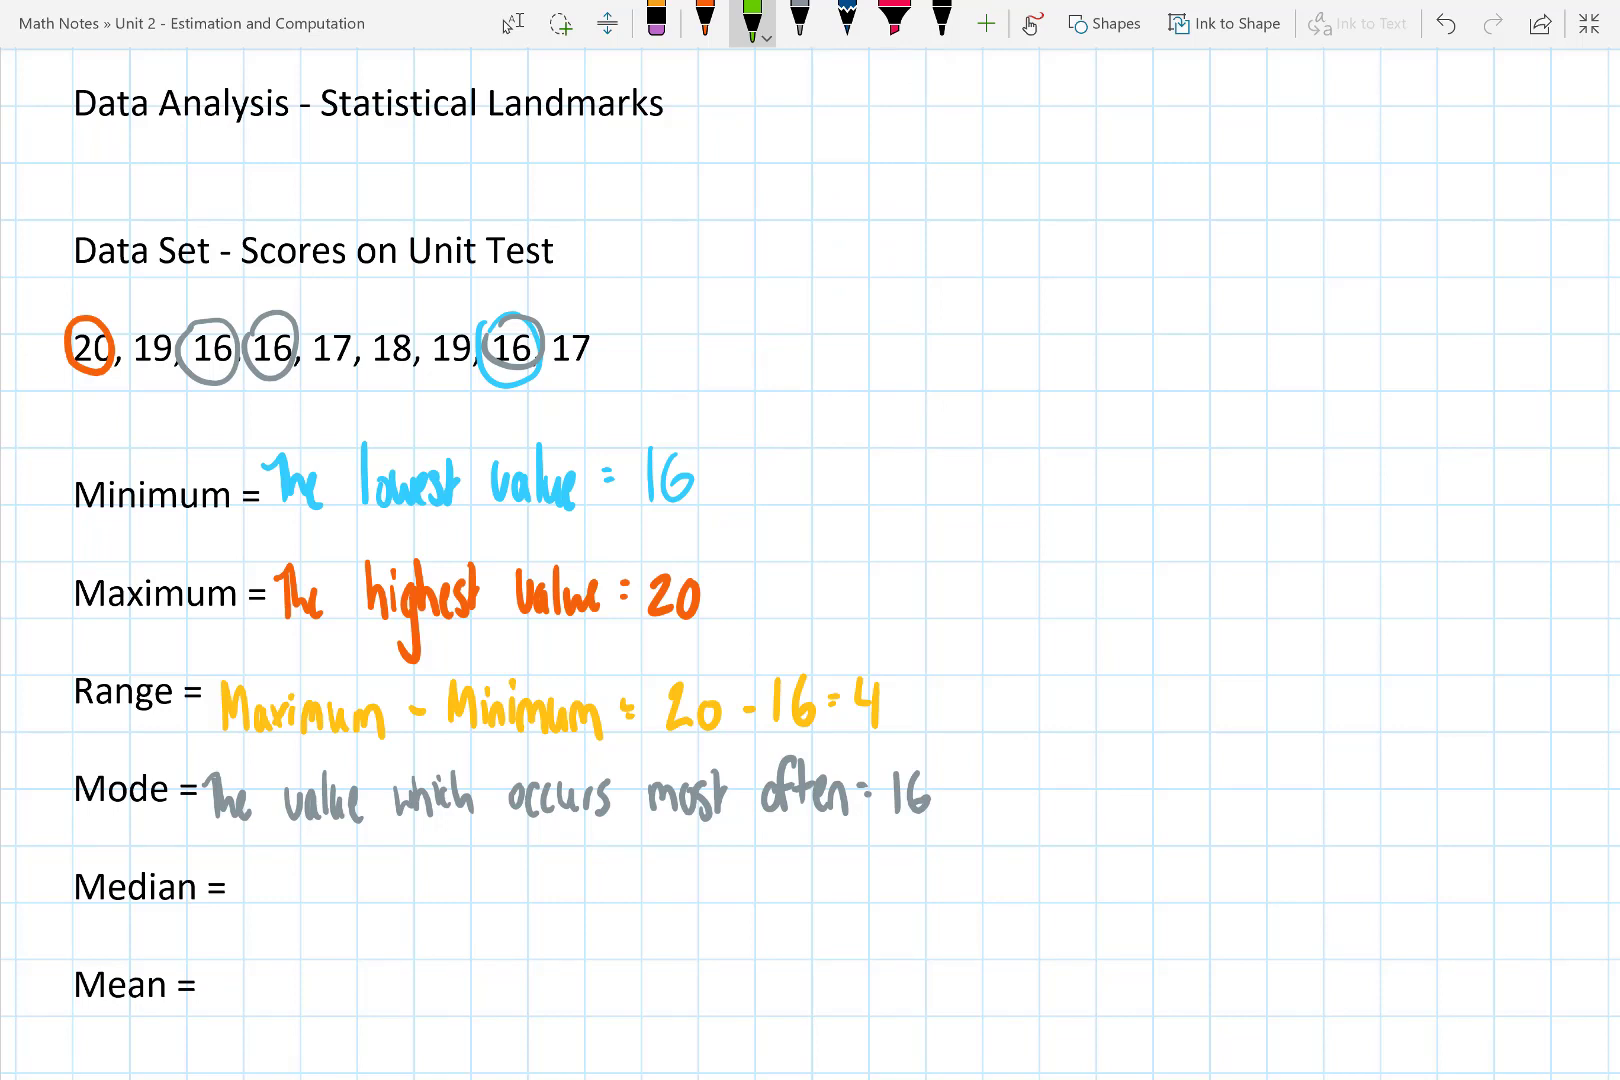
mouse_move(250, 866)
mouse_down()
mouse_move(274, 906)
mouse_move(338, 878)
mouse_up()
mouse_move(352, 880)
mouse_down()
mouse_move(354, 910)
mouse_move(382, 905)
mouse_up()
drag(384, 890, 400, 902)
mouse_move(420, 872)
mouse_down()
mouse_move(422, 901)
mouse_move(486, 904)
mouse_up()
mouse_move(484, 868)
mouse_down()
mouse_move(496, 904)
mouse_move(594, 900)
mouse_up()
Continue the Median definition with 'middle of your data ='
drag(606, 853, 598, 898)
drag(622, 856, 621, 899)
mouse_move(620, 880)
mouse_down()
mouse_move(610, 895)
mouse_move(630, 894)
mouse_up()
mouse_move(640, 889)
mouse_down()
mouse_move(652, 903)
mouse_move(702, 878)
mouse_move(713, 902)
mouse_move(772, 897)
mouse_up()
mouse_move(781, 872)
mouse_down()
mouse_move(767, 926)
mouse_move(790, 878)
mouse_move(827, 902)
mouse_up()
drag(899, 850, 897, 898)
mouse_move(895, 875)
mouse_down()
mouse_move(880, 895)
mouse_move(930, 897)
mouse_up()
mouse_move(952, 874)
mouse_down()
mouse_move(940, 898)
mouse_move(989, 873)
mouse_up()
drag(981, 883, 1020, 898)
List the sorted scores 16, 16, 16, 17, 17, 18, 19, 19, 20
mouse_move(1045, 855)
mouse_down()
mouse_move(1035, 882)
mouse_move(1056, 918)
mouse_move(1078, 885)
mouse_up()
drag(1102, 857, 1100, 884)
mouse_move(1114, 897)
mouse_down()
mouse_move(1110, 918)
mouse_move(1149, 886)
mouse_move(1186, 915)
mouse_move(1205, 890)
mouse_move(1261, 890)
mouse_up()
drag(1270, 866, 1291, 918)
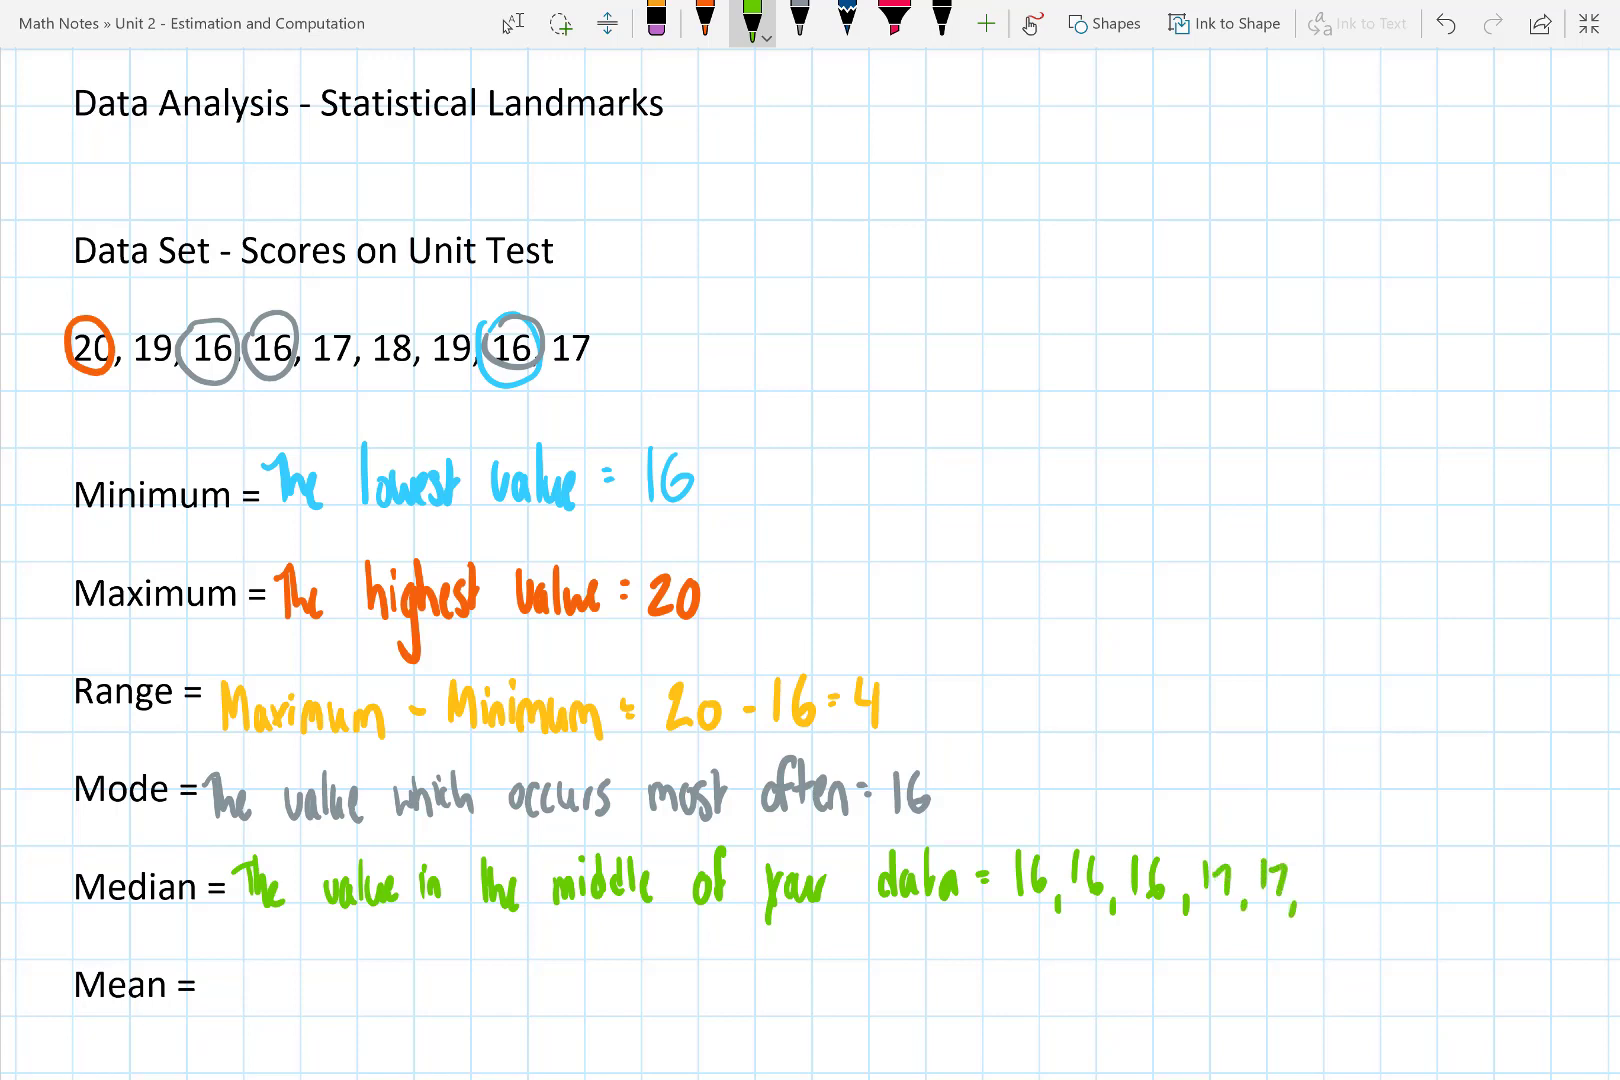
drag(1318, 858, 1316, 894)
drag(1340, 858, 1333, 902)
mouse_move(1361, 895)
mouse_down()
mouse_move(1354, 920)
mouse_move(1377, 873)
mouse_move(1375, 898)
mouse_up()
mouse_move(1398, 866)
mouse_down()
mouse_move(1393, 905)
mouse_move(1416, 918)
mouse_up()
mouse_move(1436, 864)
mouse_down()
mouse_move(1432, 900)
mouse_move(1445, 875)
mouse_up()
mouse_move(1456, 867)
mouse_down()
mouse_move(1448, 910)
mouse_move(1508, 897)
mouse_up()
drag(1516, 868, 1514, 870)
Switch to purple and cross out the first two 16s, the 20, and the last 19
click(752, 20)
click(812, 227)
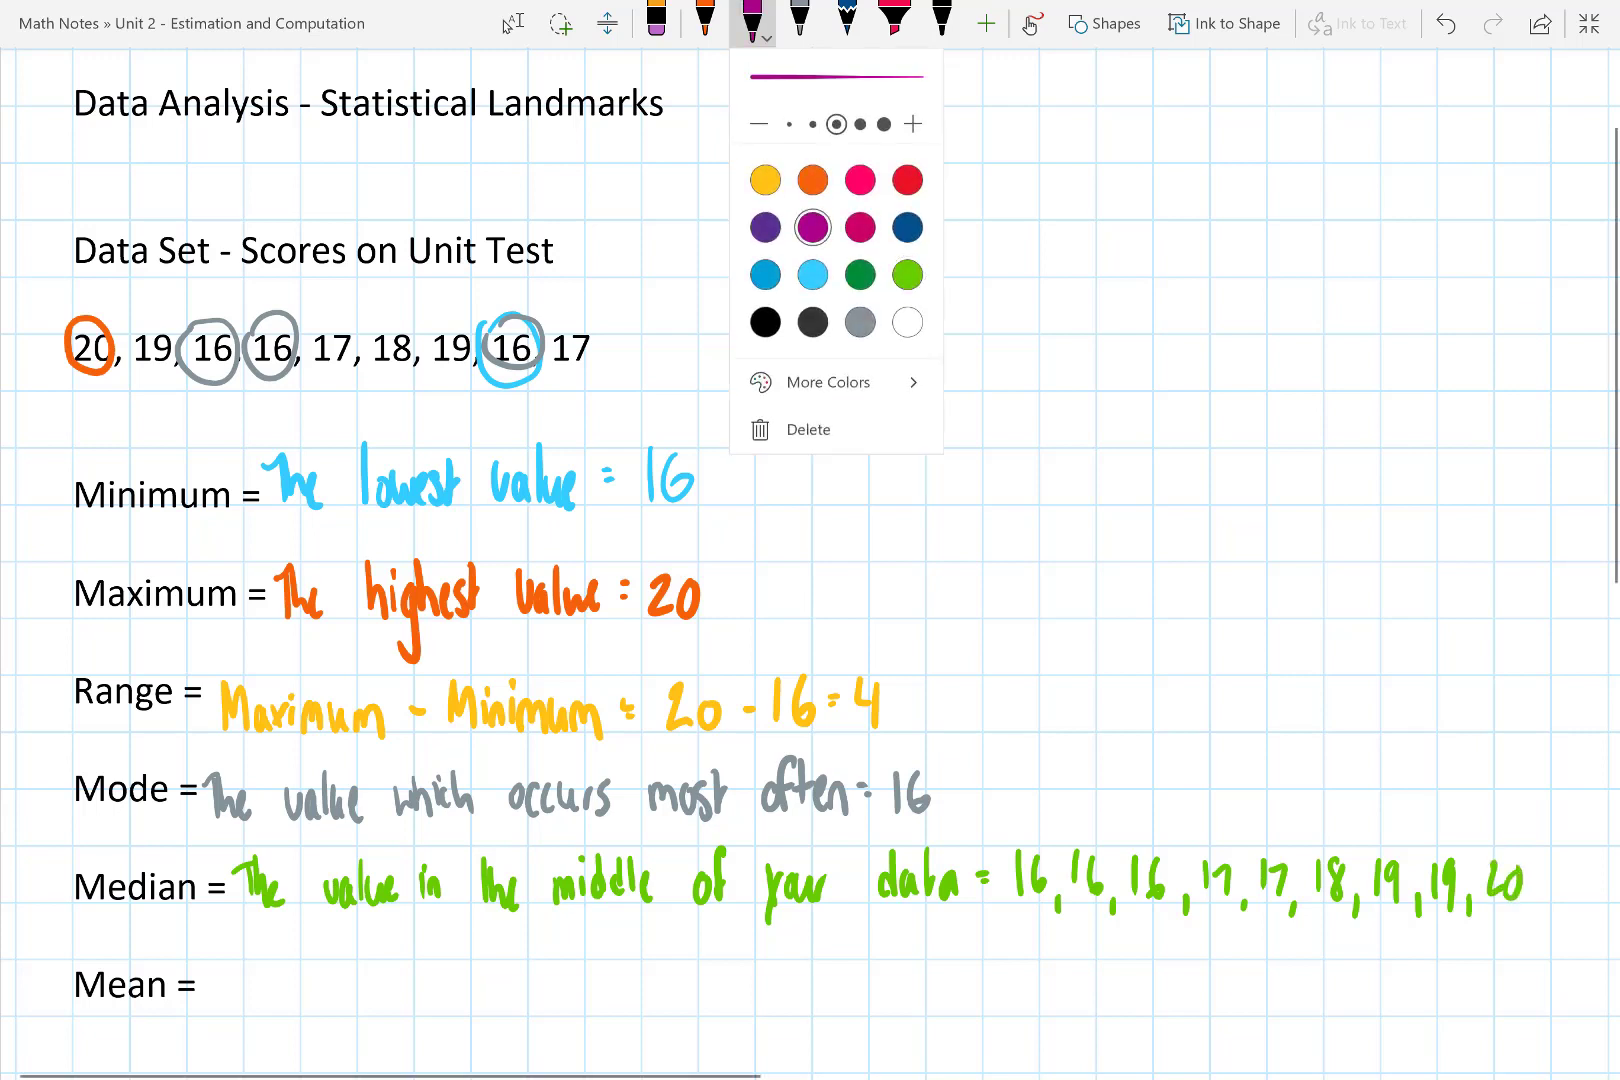
mouse_move(1003, 852)
mouse_down()
mouse_move(1038, 892)
mouse_move(1060, 840)
mouse_up()
mouse_move(1487, 864)
mouse_down()
mouse_move(1525, 909)
mouse_move(1512, 865)
mouse_up()
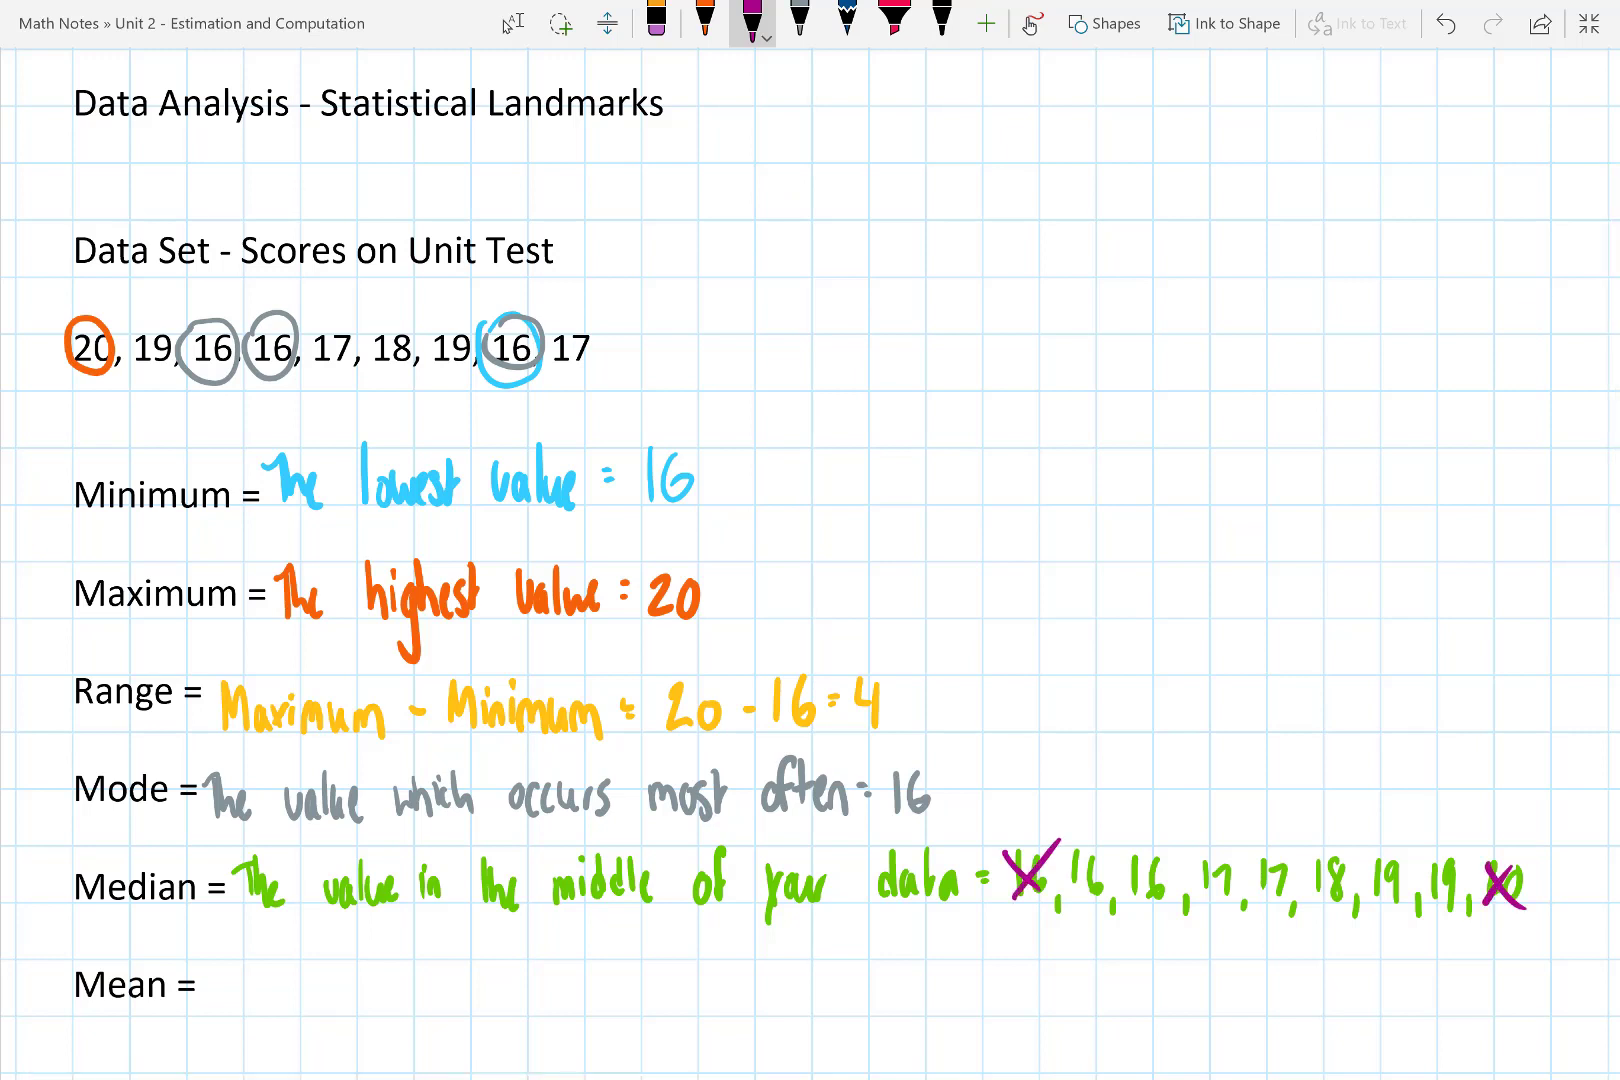
drag(1072, 856, 1100, 893)
drag(1077, 898, 1130, 834)
drag(1425, 862, 1467, 900)
drag(1440, 896, 1474, 842)
Cross out the third 16, first 19, a 17 and the 18, then circle 17 as the median
mouse_move(1137, 850)
mouse_down()
mouse_move(1177, 896)
mouse_move(1177, 853)
mouse_up()
mouse_move(1355, 860)
mouse_down()
mouse_move(1400, 898)
mouse_move(1405, 842)
mouse_up()
drag(1207, 856, 1238, 894)
mouse_move(1207, 906)
mouse_down()
mouse_move(1238, 858)
mouse_move(1345, 894)
mouse_up()
mouse_move(1307, 909)
mouse_down()
mouse_move(1365, 830)
mouse_move(1290, 926)
mouse_move(1268, 845)
mouse_up()
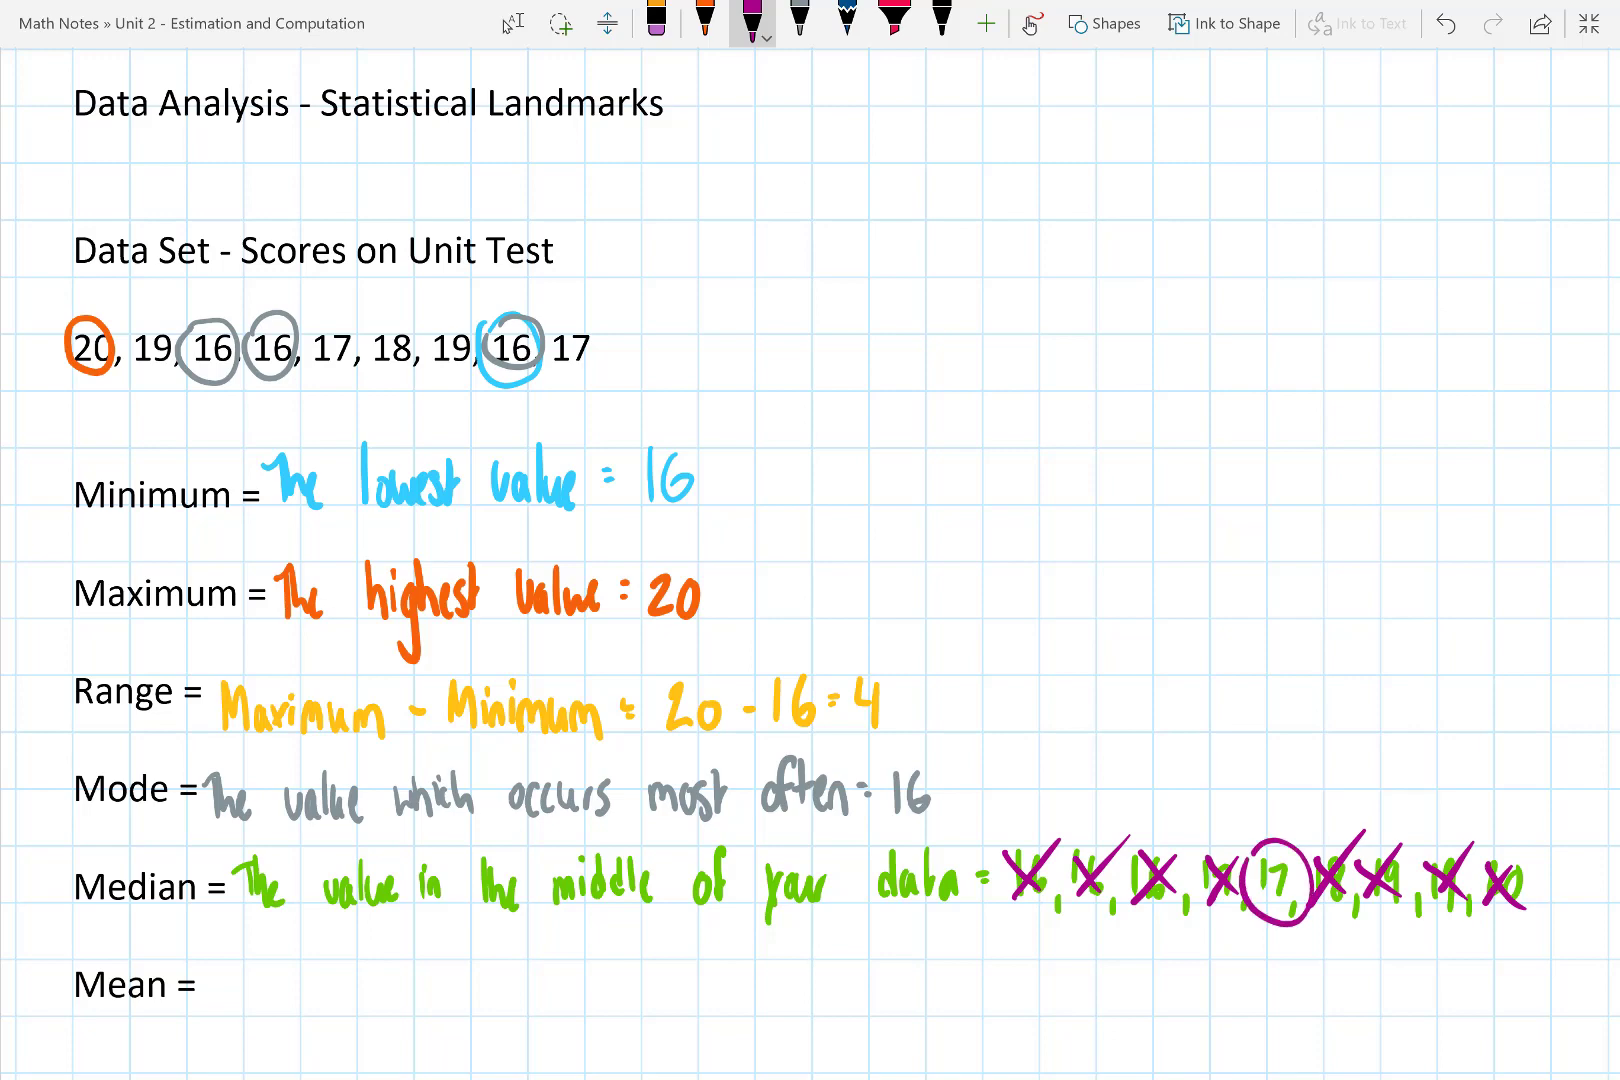
scroll(810, 560, down, 5)
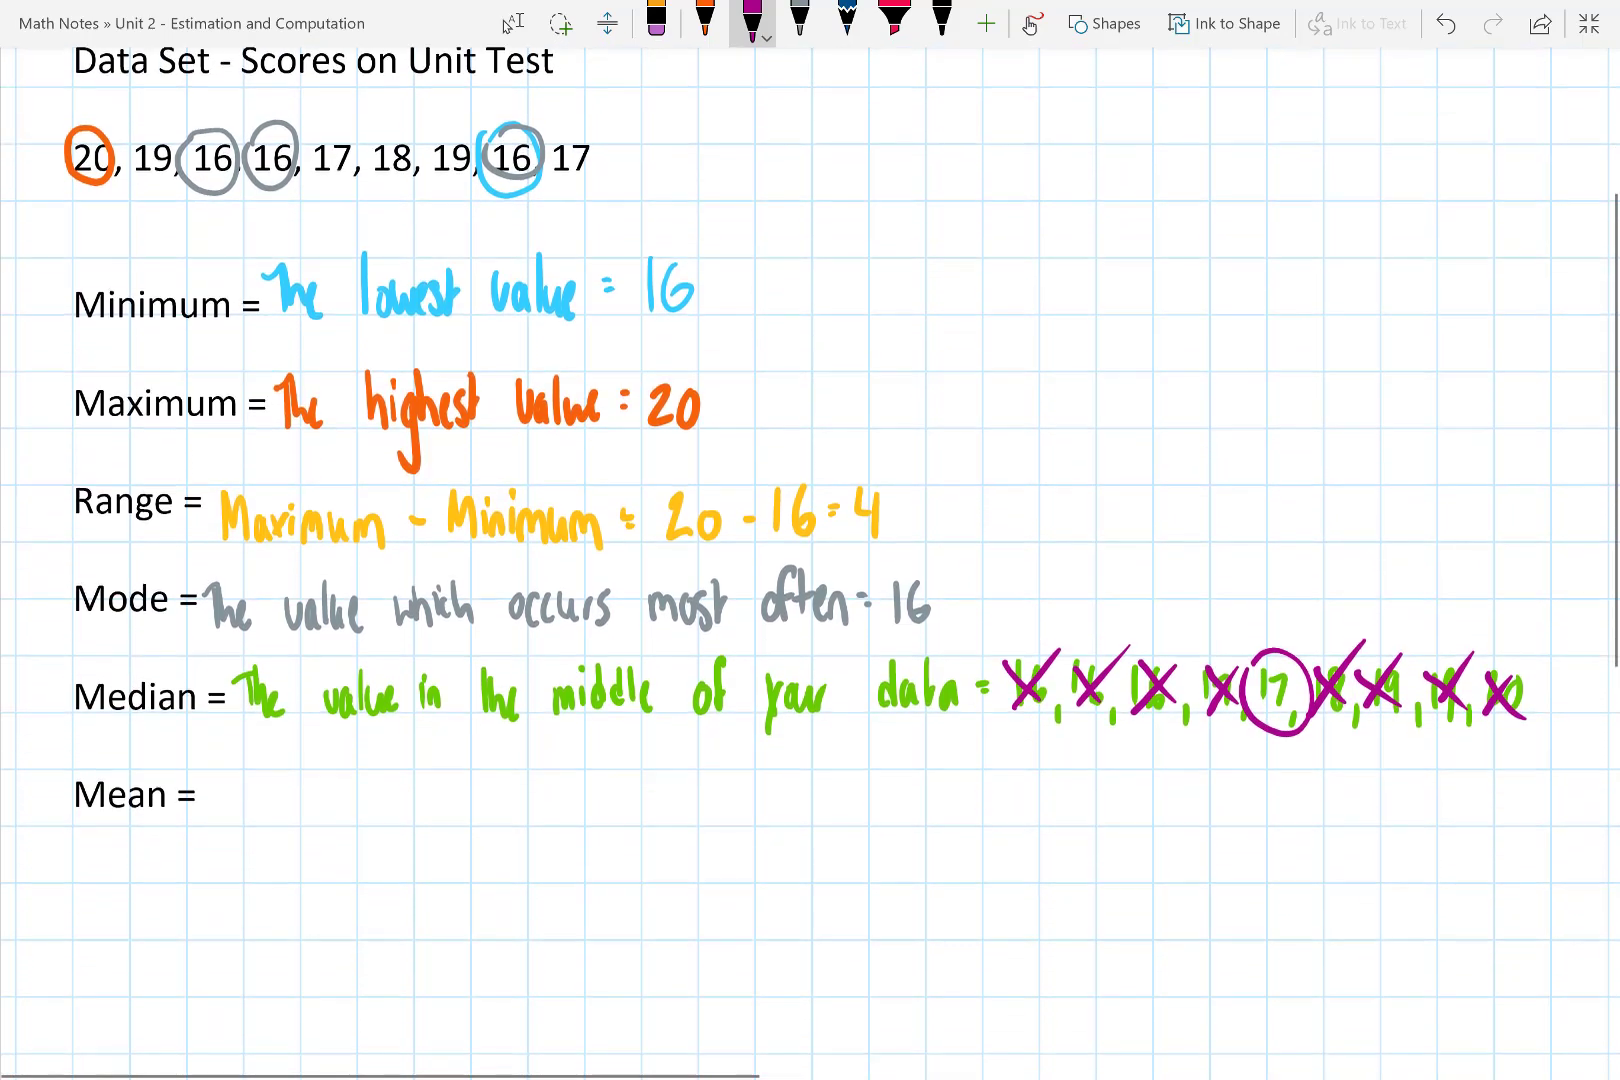
Switch the pen to dark blue and write 'Average =' after Mean
click(512, 23)
click(752, 20)
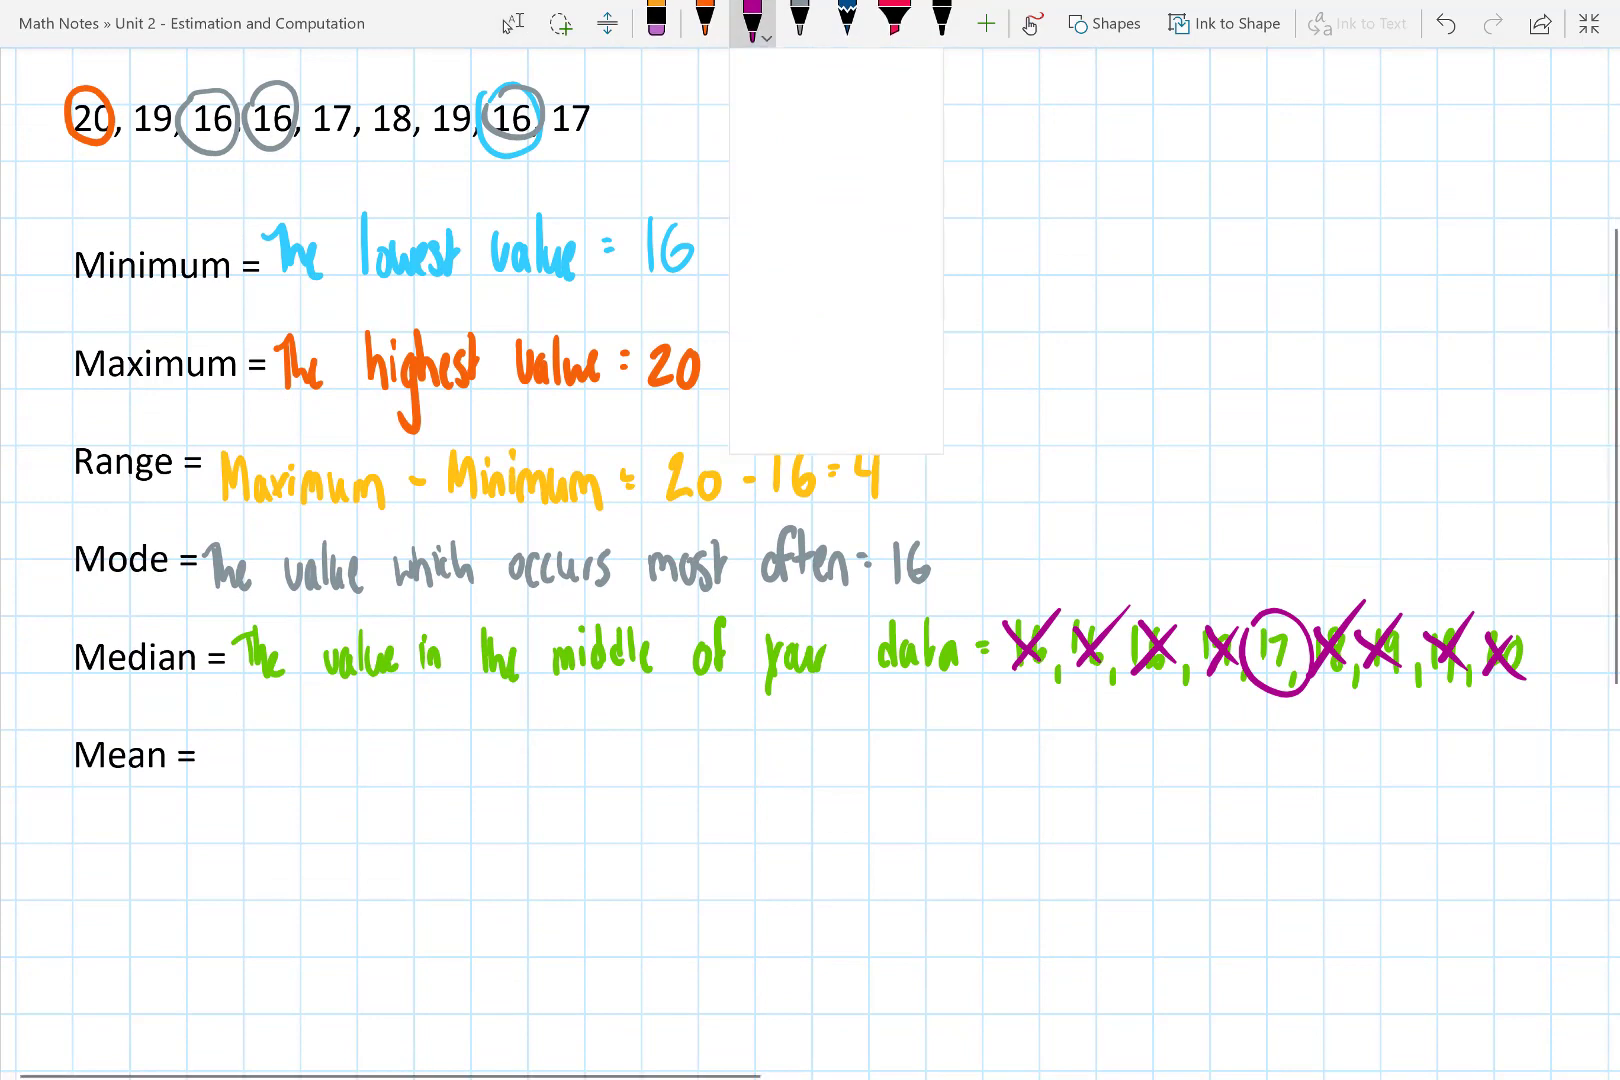
click(752, 20)
click(908, 227)
mouse_move(210, 790)
mouse_down()
mouse_move(240, 792)
mouse_move(264, 768)
mouse_up()
mouse_move(266, 775)
mouse_down()
mouse_move(284, 788)
mouse_move(318, 772)
mouse_move(345, 830)
mouse_move(370, 782)
mouse_up()
click(402, 751)
click(403, 760)
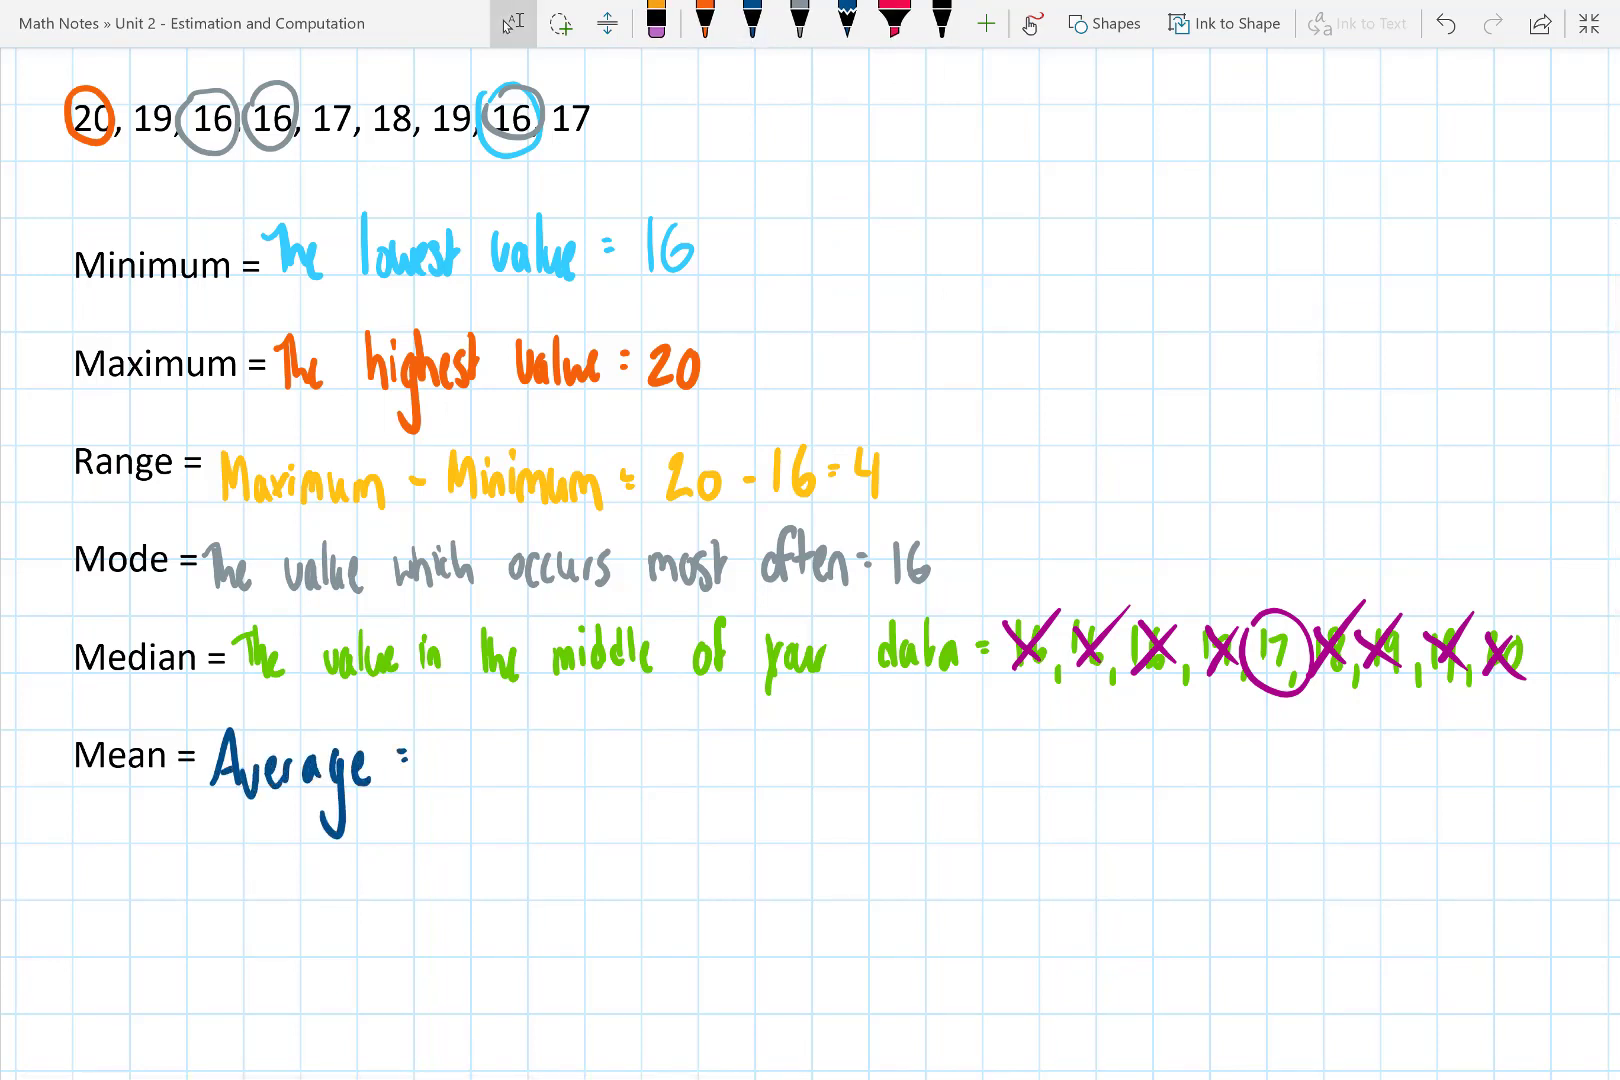
Write 'Total Value' as the numerator after the equals sign
click(752, 20)
mouse_move(457, 746)
mouse_down()
mouse_move(458, 782)
mouse_move(466, 736)
mouse_up()
drag(480, 756, 484, 760)
drag(494, 735, 500, 786)
mouse_move(506, 780)
mouse_down()
mouse_move(522, 758)
mouse_move(526, 785)
mouse_up()
mouse_move(532, 730)
mouse_down()
mouse_move(537, 781)
mouse_move(604, 741)
mouse_up()
mouse_move(620, 764)
mouse_down()
mouse_move(612, 786)
mouse_move(628, 790)
mouse_up()
mouse_move(635, 736)
mouse_down()
mouse_move(638, 789)
mouse_move(682, 788)
mouse_up()
Draw the fraction bar and write 'Number of Samples' beneath it
drag(428, 793, 696, 799)
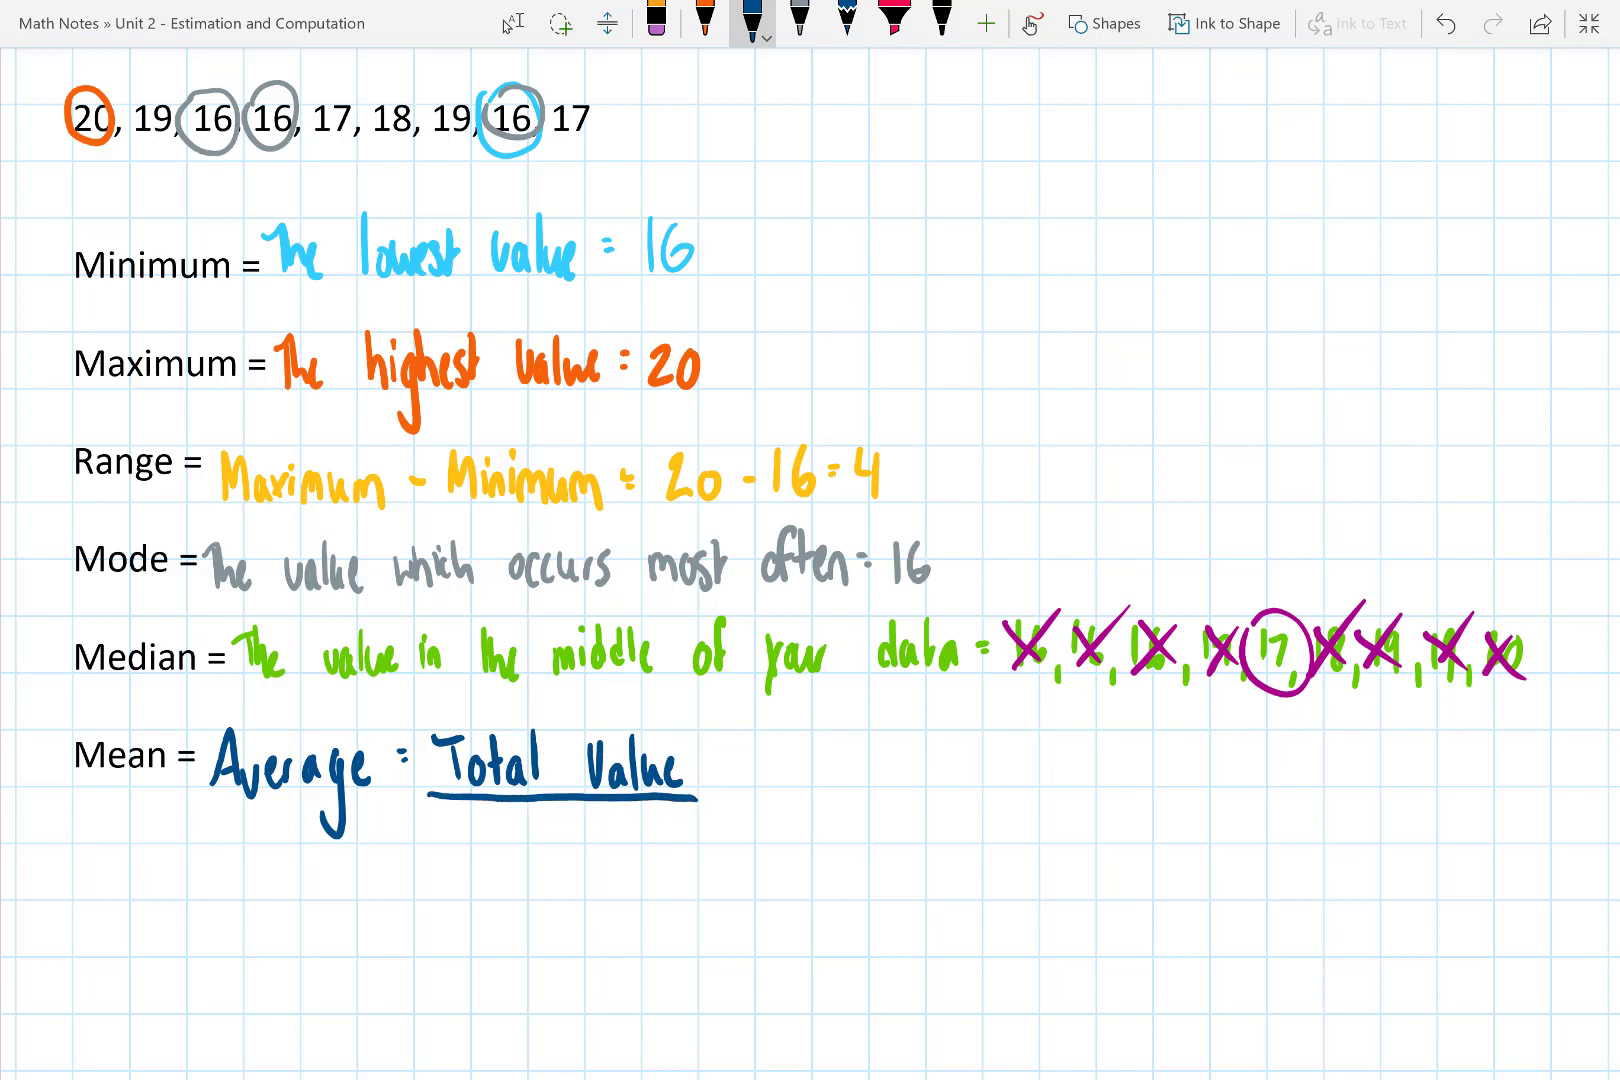
mouse_move(466, 808)
mouse_down()
mouse_move(468, 840)
mouse_move(493, 820)
mouse_move(528, 840)
mouse_up()
drag(533, 808, 550, 838)
mouse_move(558, 826)
mouse_down()
mouse_move(647, 802)
mouse_move(645, 837)
mouse_move(700, 837)
mouse_move(708, 861)
mouse_move(713, 834)
mouse_move(758, 815)
mouse_move(750, 831)
mouse_move(701, 796)
mouse_move(762, 794)
mouse_up()
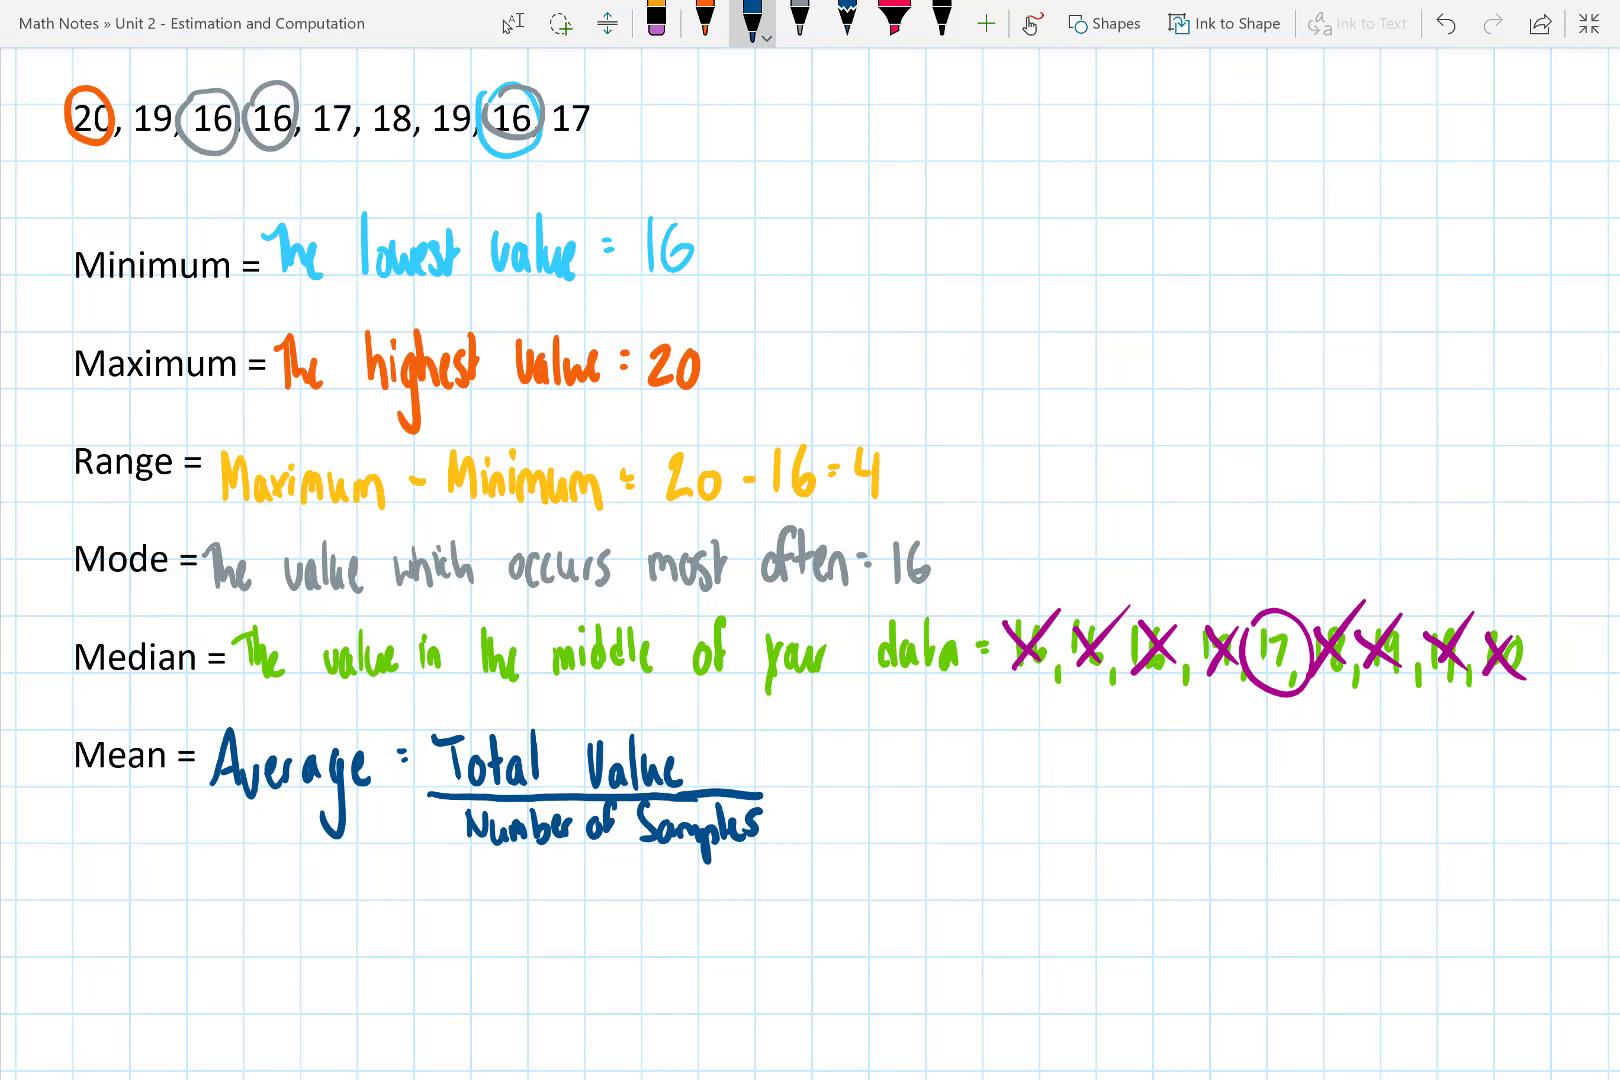
Below the mean formula, begin the sum 16 + 16 + 16 + 17 + 17
scroll(817, 791, down, 1)
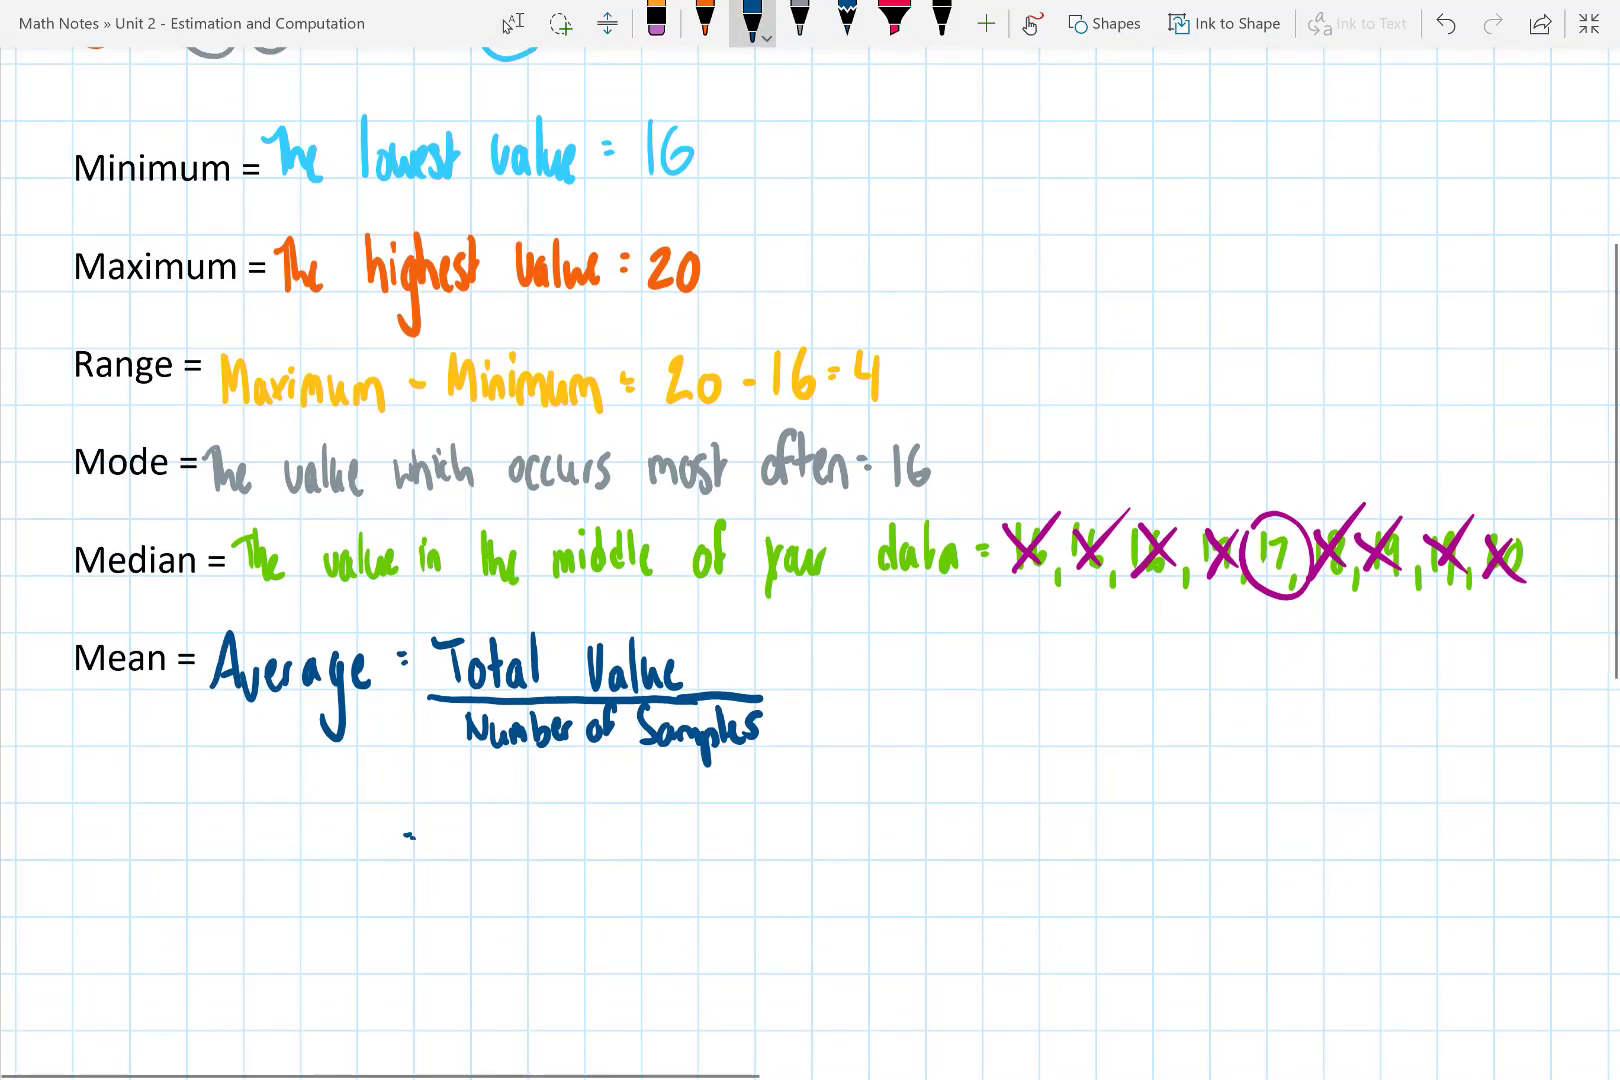
drag(433, 808, 431, 856)
mouse_move(465, 810)
mouse_down()
mouse_move(436, 853)
mouse_move(497, 843)
mouse_up()
drag(491, 835, 595, 843)
drag(587, 834, 601, 831)
mouse_move(612, 810)
mouse_down()
mouse_move(613, 856)
mouse_move(660, 840)
mouse_up()
drag(654, 833, 670, 831)
mouse_move(692, 810)
mouse_down()
mouse_move(690, 850)
mouse_move(742, 829)
mouse_up()
drag(755, 818, 753, 850)
mouse_move(770, 828)
mouse_down()
mouse_move(785, 816)
mouse_move(782, 851)
mouse_move(813, 840)
mouse_up()
Finish the sum with + 18 + 19 + 19 + 20 and draw a fraction bar under it
drag(837, 823, 836, 850)
mouse_move(866, 816)
mouse_down()
mouse_move(851, 828)
mouse_move(894, 840)
mouse_up()
mouse_move(884, 840)
mouse_down()
mouse_move(925, 832)
mouse_move(934, 858)
mouse_move(916, 856)
mouse_move(957, 846)
mouse_up()
drag(954, 840, 985, 850)
mouse_move(1013, 822)
mouse_down()
mouse_move(1000, 836)
mouse_move(1014, 857)
mouse_up()
mouse_move(1035, 819)
mouse_down()
mouse_move(1034, 844)
mouse_move(1044, 831)
mouse_up()
drag(1050, 829, 1078, 852)
drag(1096, 826, 1106, 828)
drag(422, 862, 1145, 866)
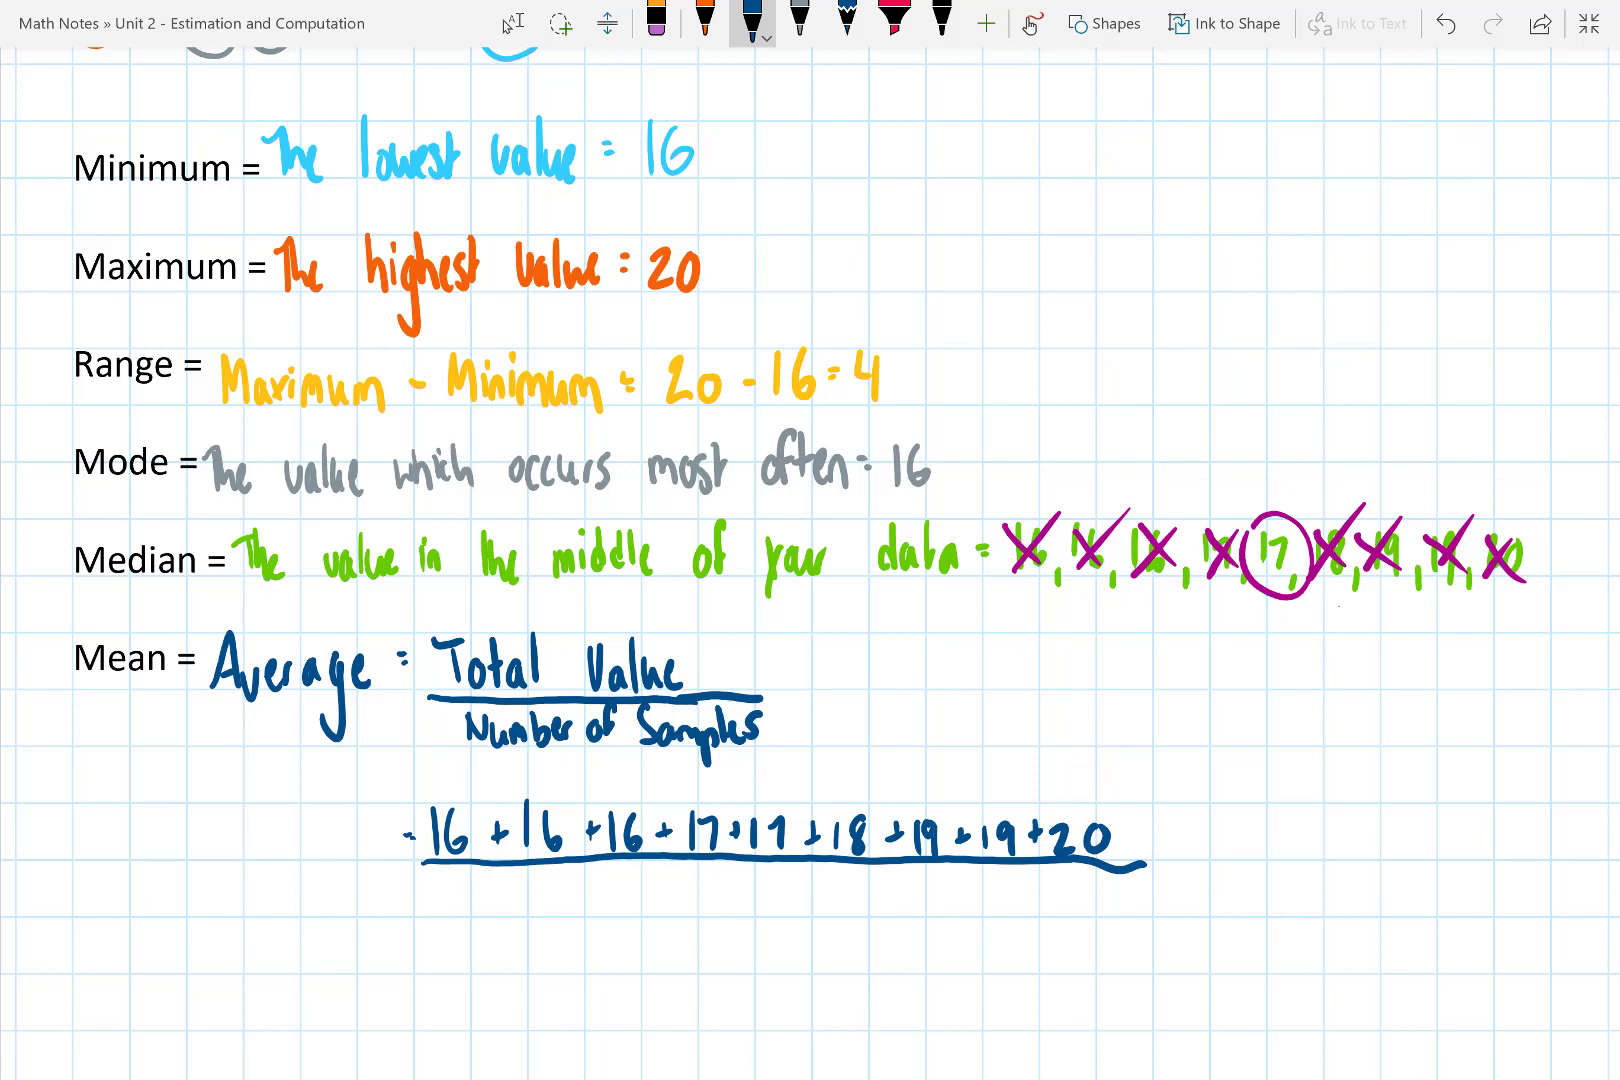
Put 9 under the fraction bar and write = 158/9 beside it
scroll(810, 560, down, 1)
drag(720, 874, 722, 915)
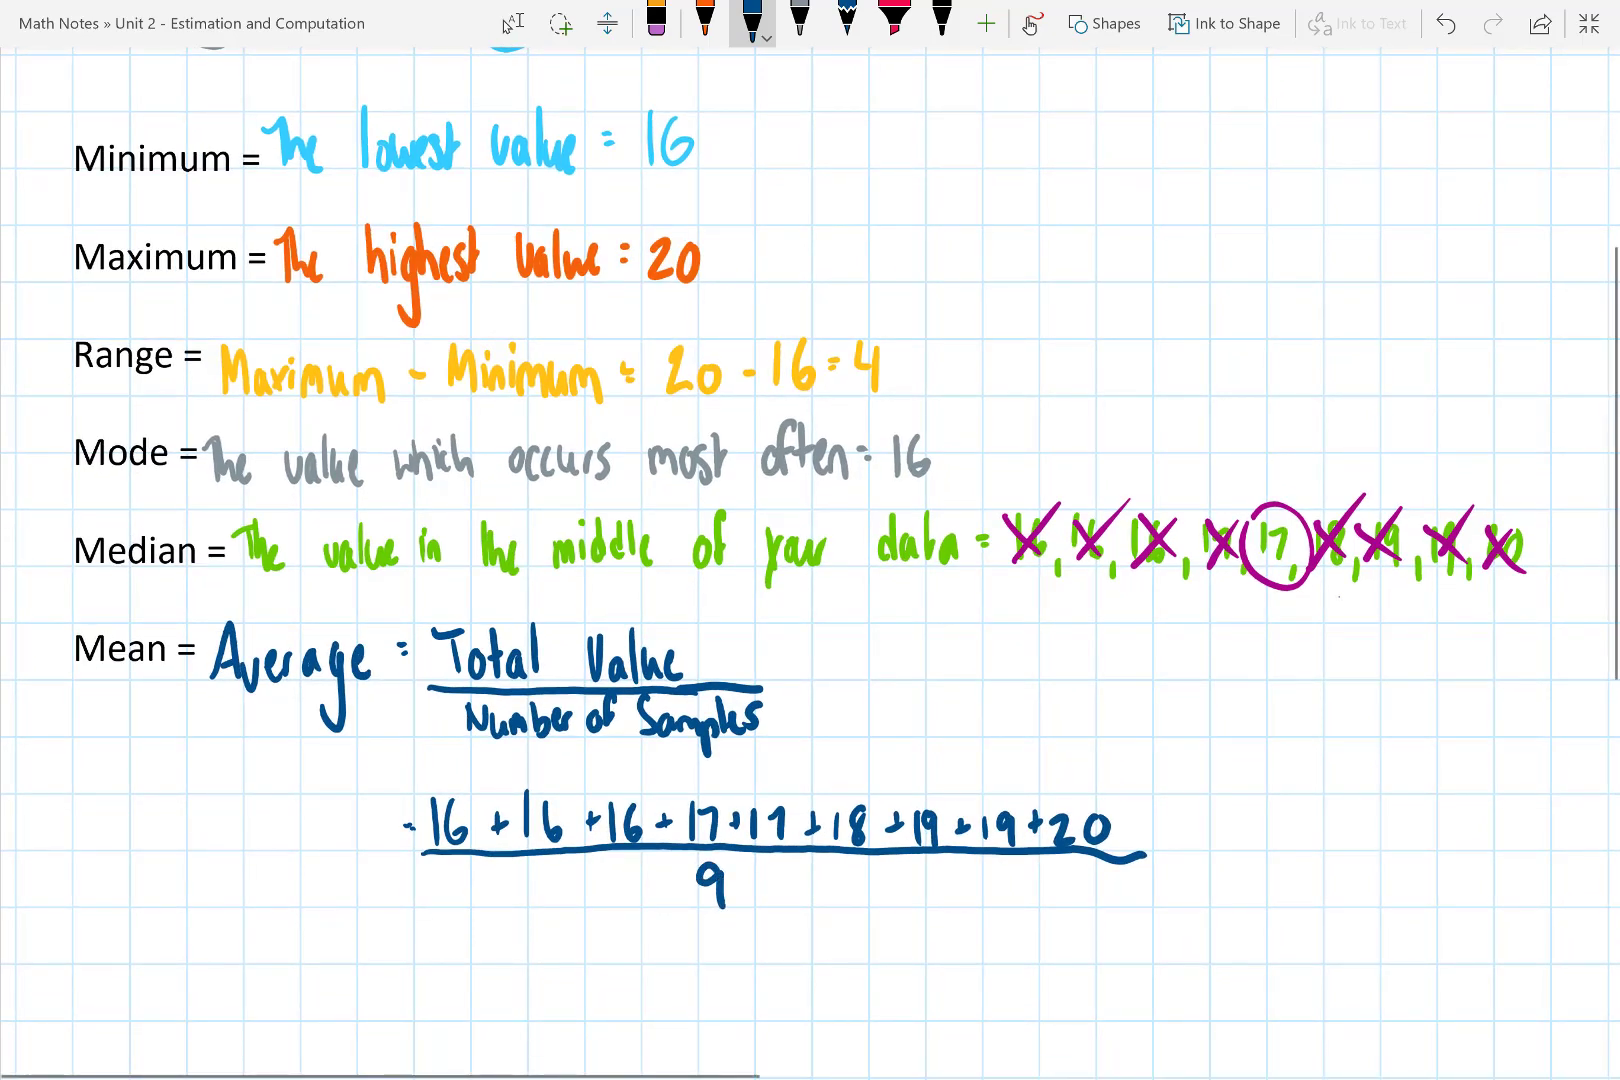
drag(1172, 832, 1182, 834)
mouse_move(1172, 841)
mouse_down()
mouse_move(1250, 847)
mouse_move(1290, 810)
mouse_up()
mouse_move(1228, 855)
mouse_down()
mouse_move(1298, 853)
mouse_move(1268, 906)
mouse_up()
click(1335, 841)
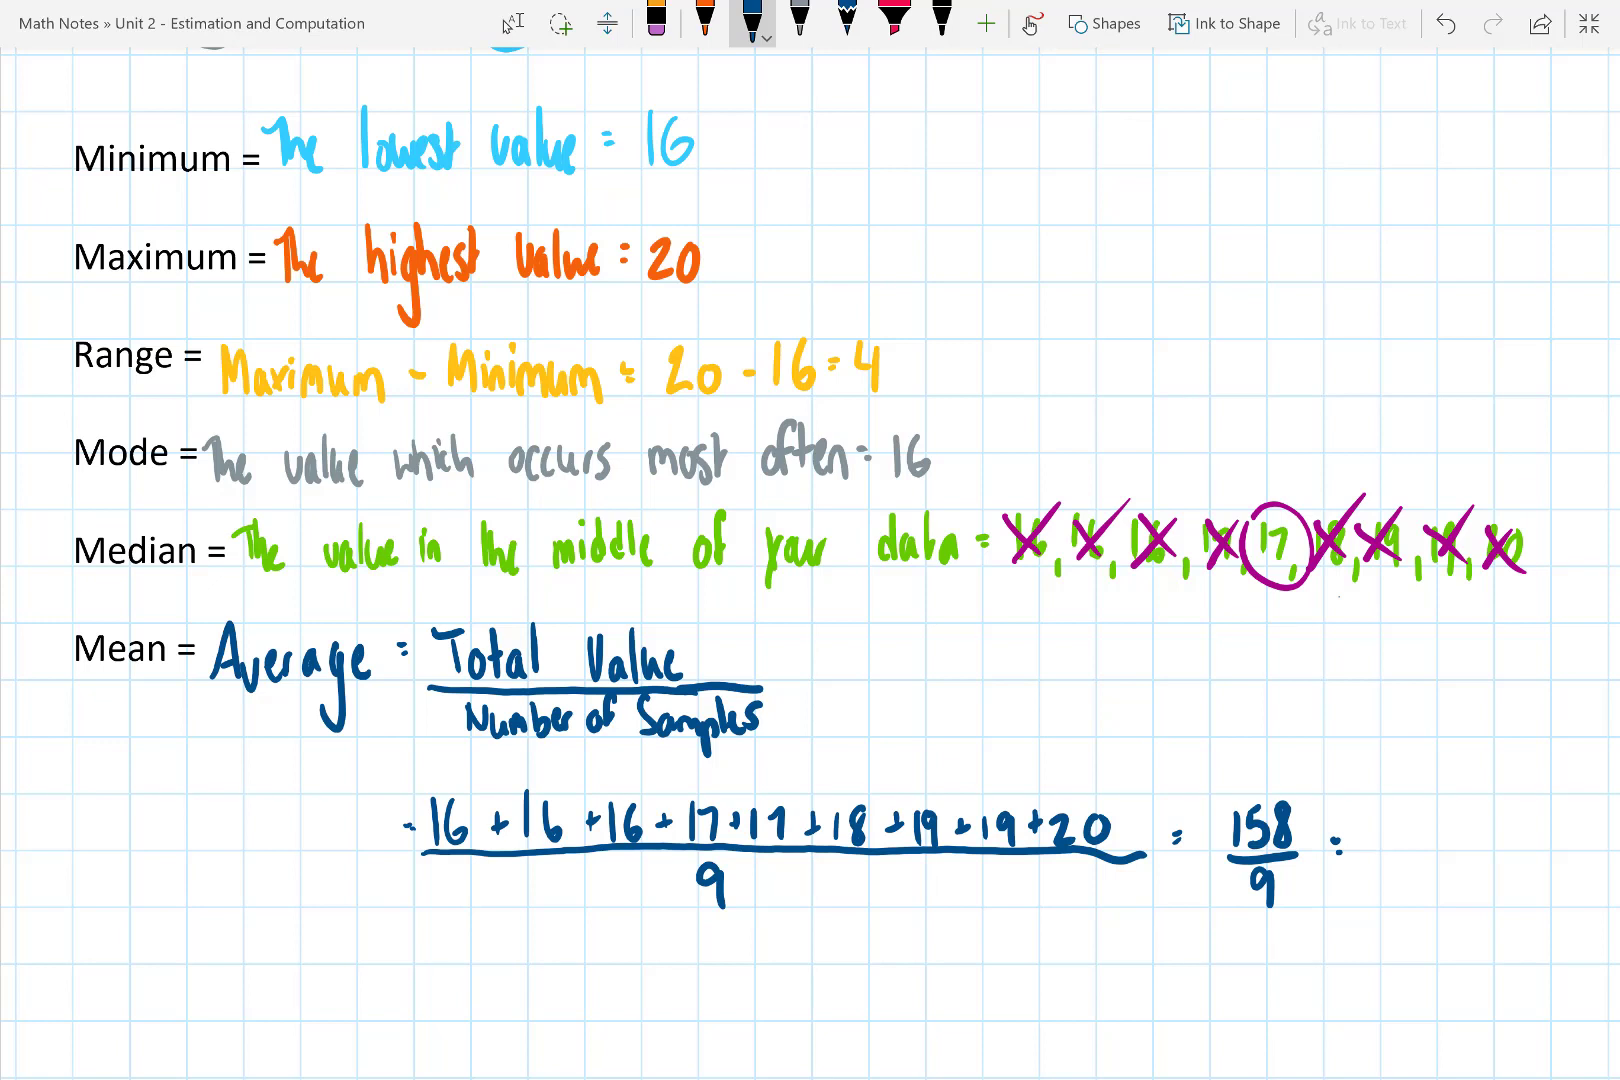
Write = 17.56, add the boxed rounded mean 17.6 below, and leave full-screen view
mouse_move(1379, 801)
mouse_down()
mouse_move(1372, 860)
mouse_move(1436, 822)
mouse_move(1444, 848)
mouse_up()
click(1417, 842)
drag(1467, 801, 1463, 835)
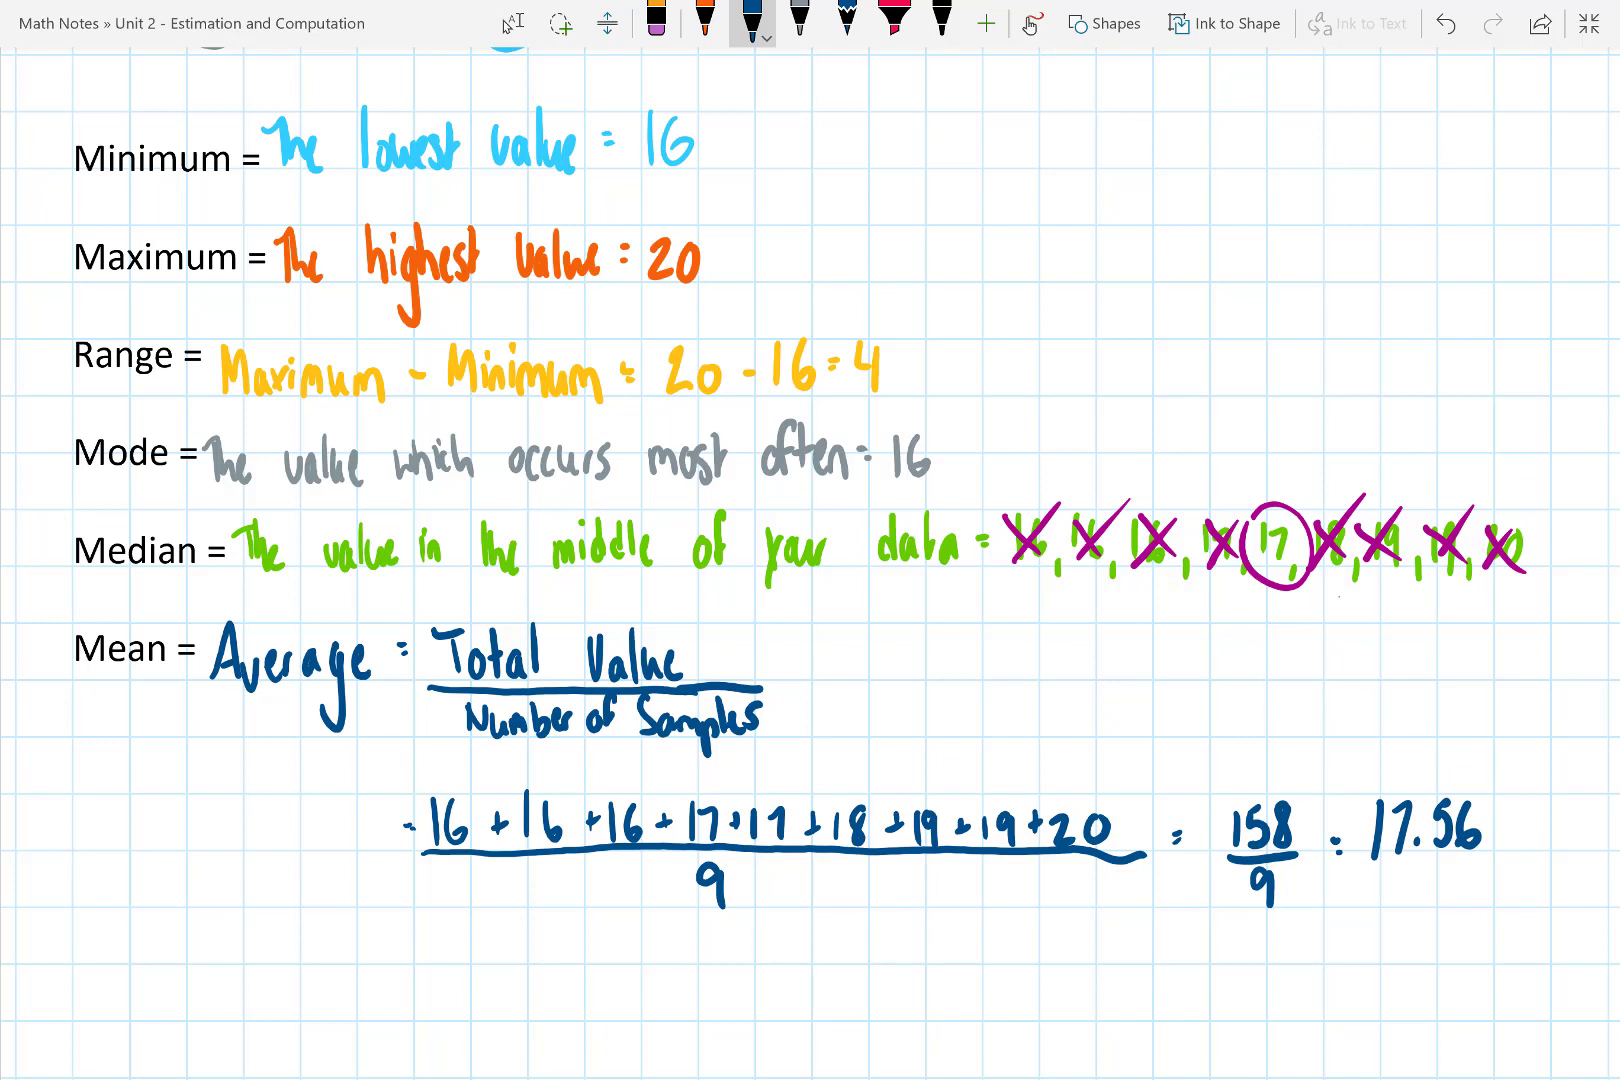
drag(1333, 920, 1341, 919)
mouse_move(1334, 931)
mouse_down()
mouse_move(1386, 936)
mouse_move(1381, 952)
mouse_up()
mouse_move(1396, 913)
mouse_down()
mouse_move(1403, 957)
mouse_move(1437, 945)
mouse_move(1469, 883)
mouse_move(1367, 991)
mouse_move(1408, 881)
mouse_up()
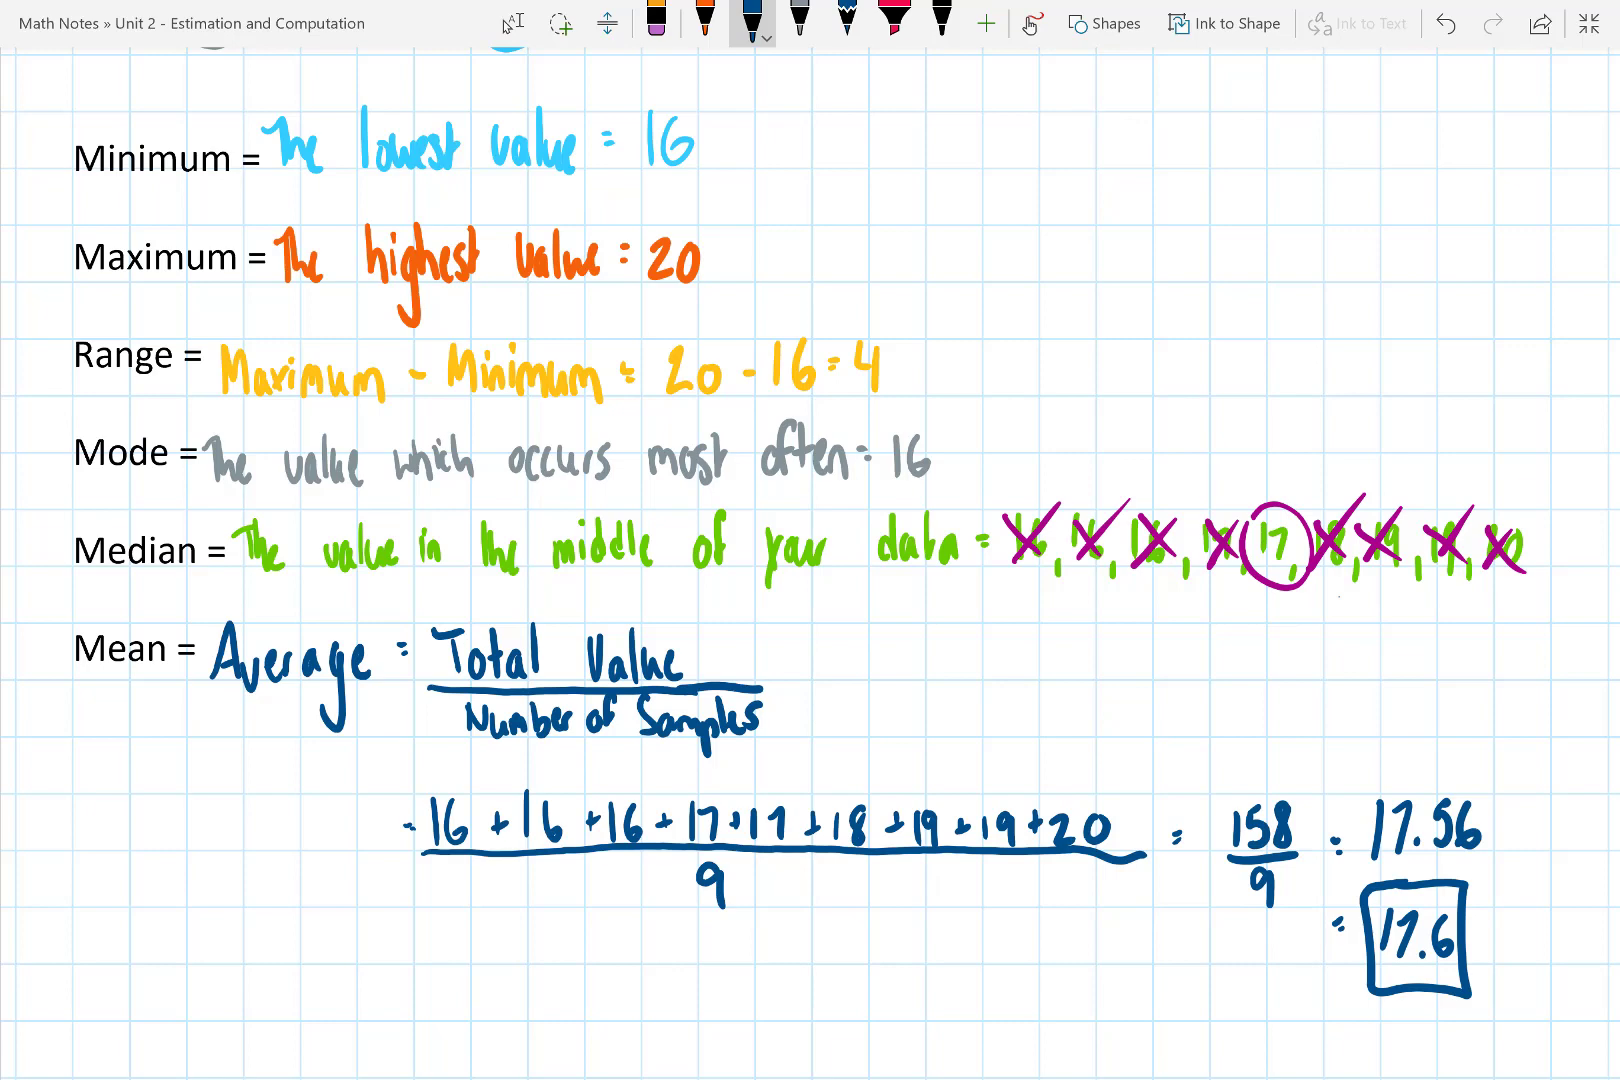
key(F11)
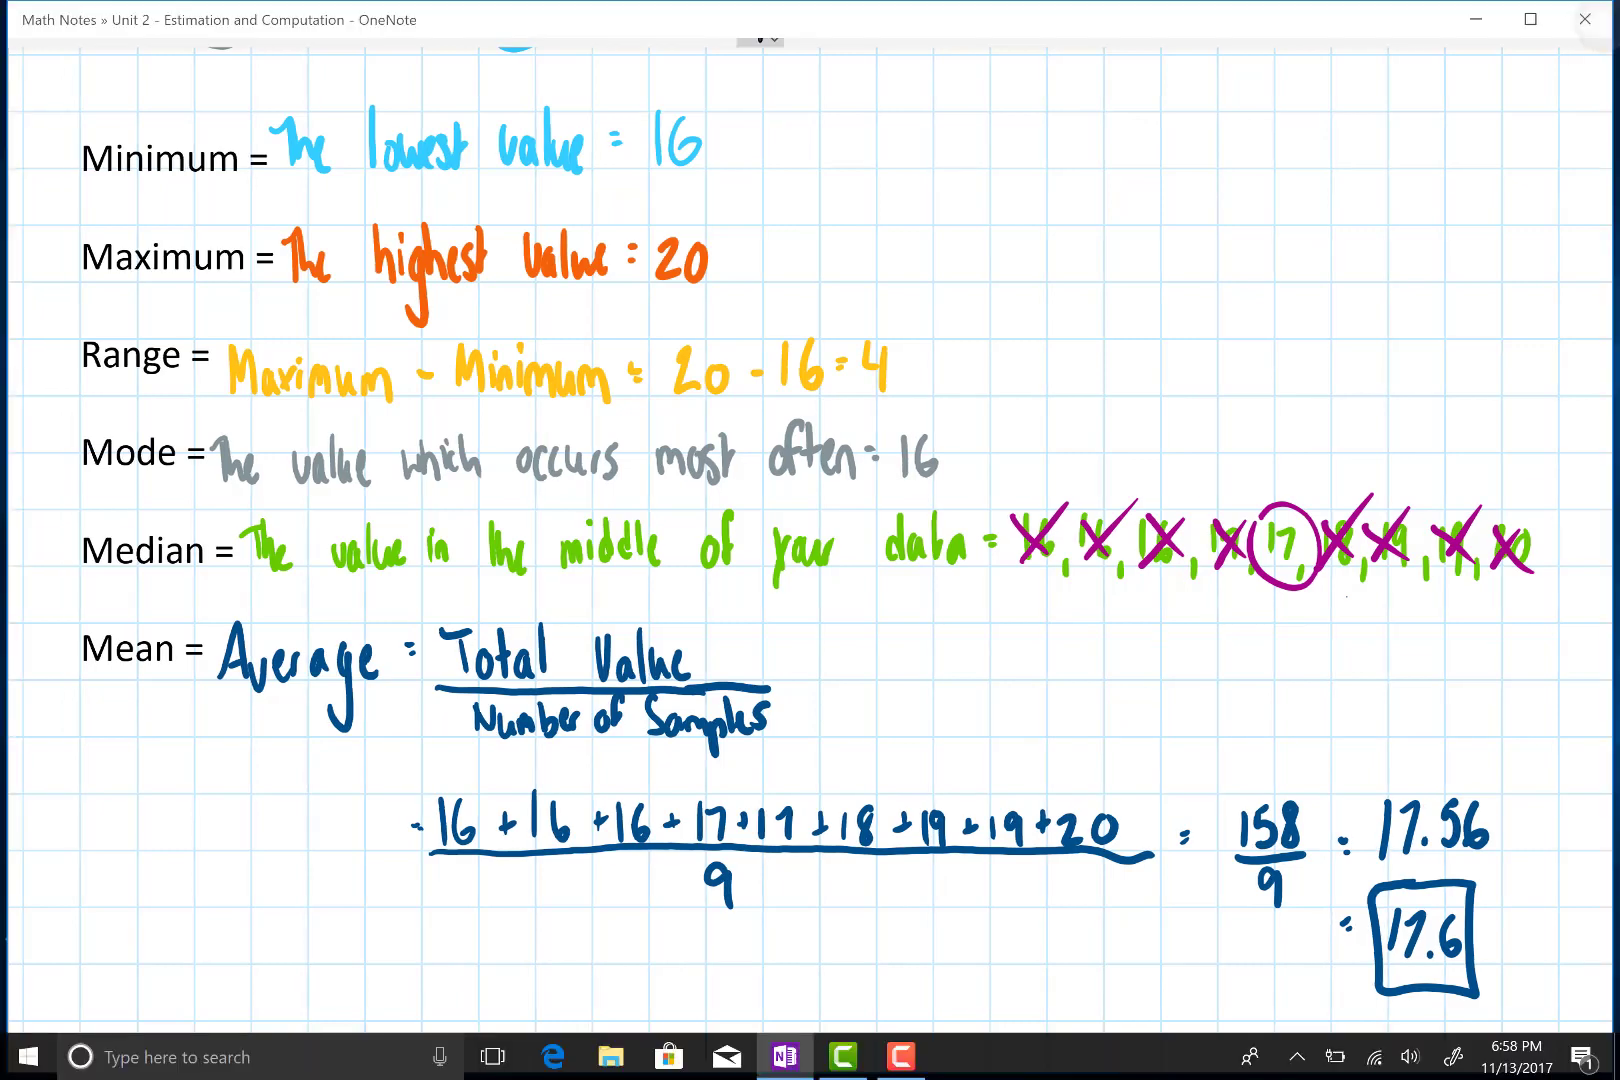